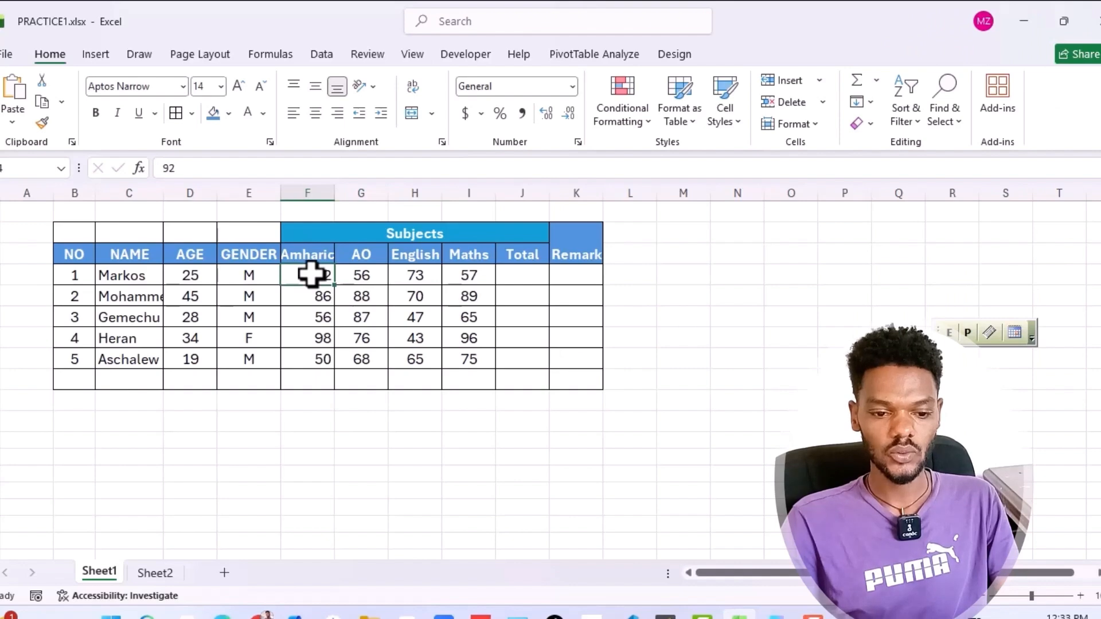
Insert a default column chart of the Amharic, AO, English and Maths marks for all five students
{"action": "left_click_drag", "start_coordinate": [315, 278], "coordinate": [473, 360]}
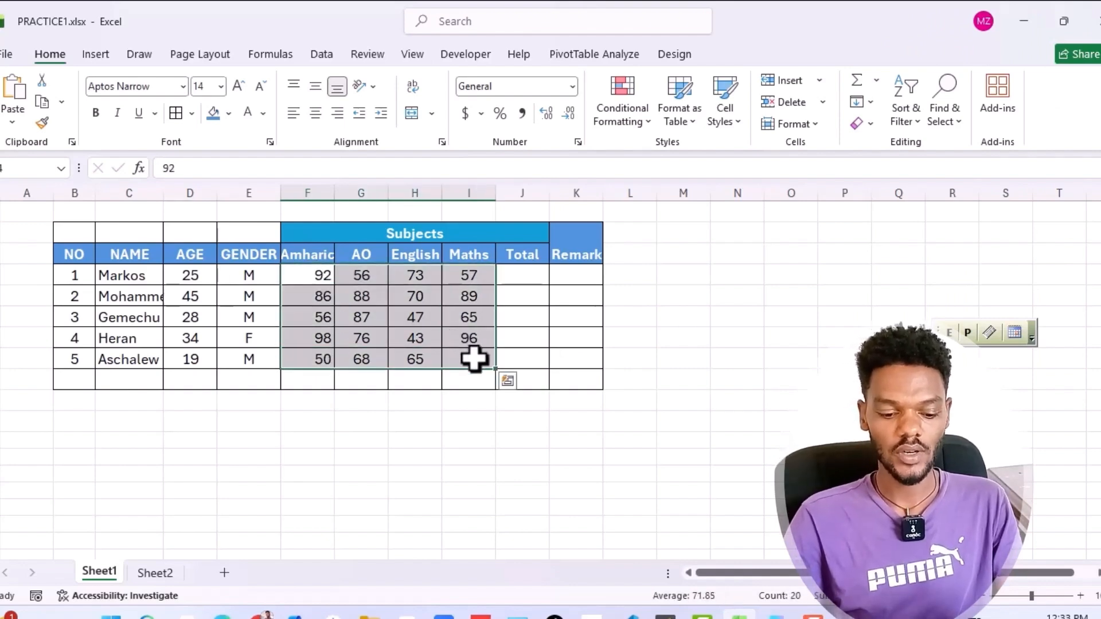
{"action": "key", "text": "alt"}
{"action": "key", "text": "alt+F1"}
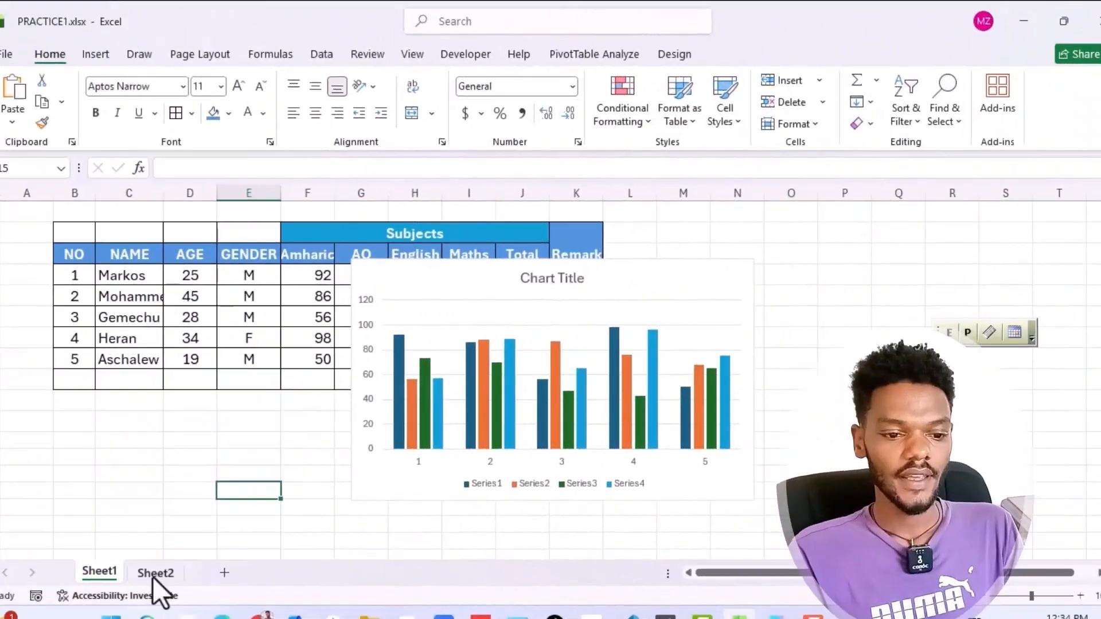
On Sheet2, insert a line break before "Chercher Media" in the title cell C4 so it spans two lines
{"action": "left_click", "coordinate": [153, 574]}
{"action": "left_click", "coordinate": [174, 295]}
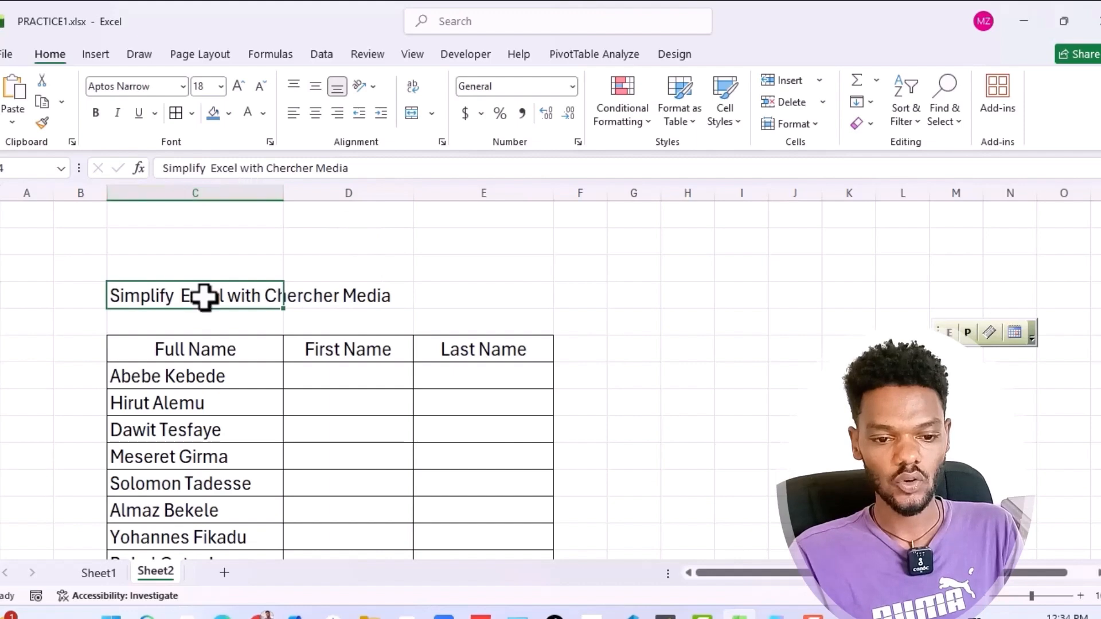
{"action": "double_click", "coordinate": [226, 297]}
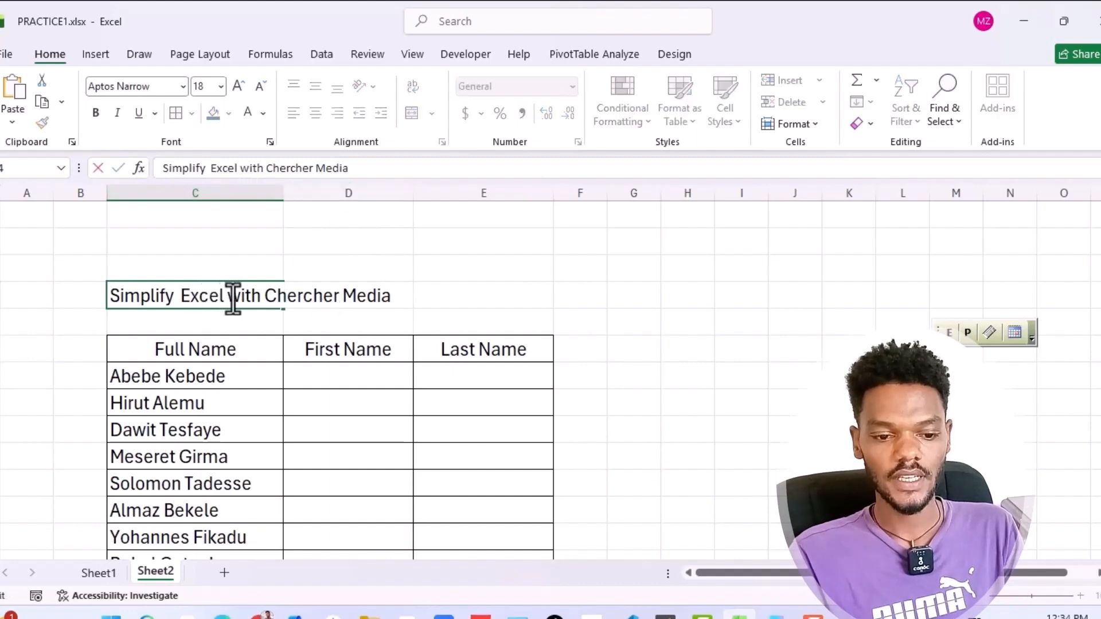
{"action": "left_click", "coordinate": [268, 320]}
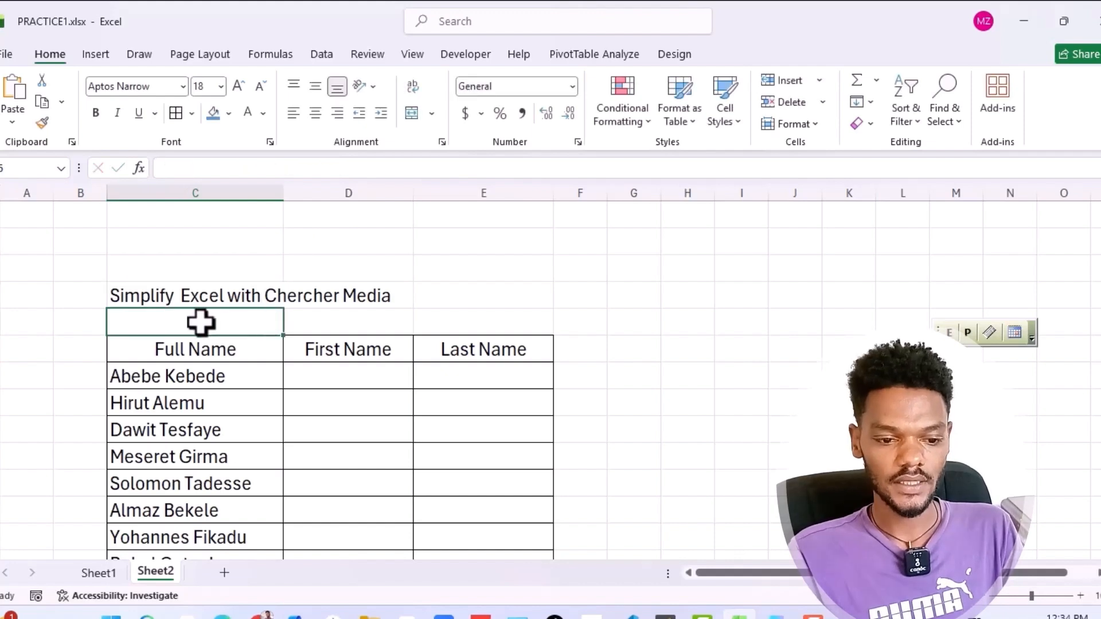
{"action": "left_click", "coordinate": [233, 295]}
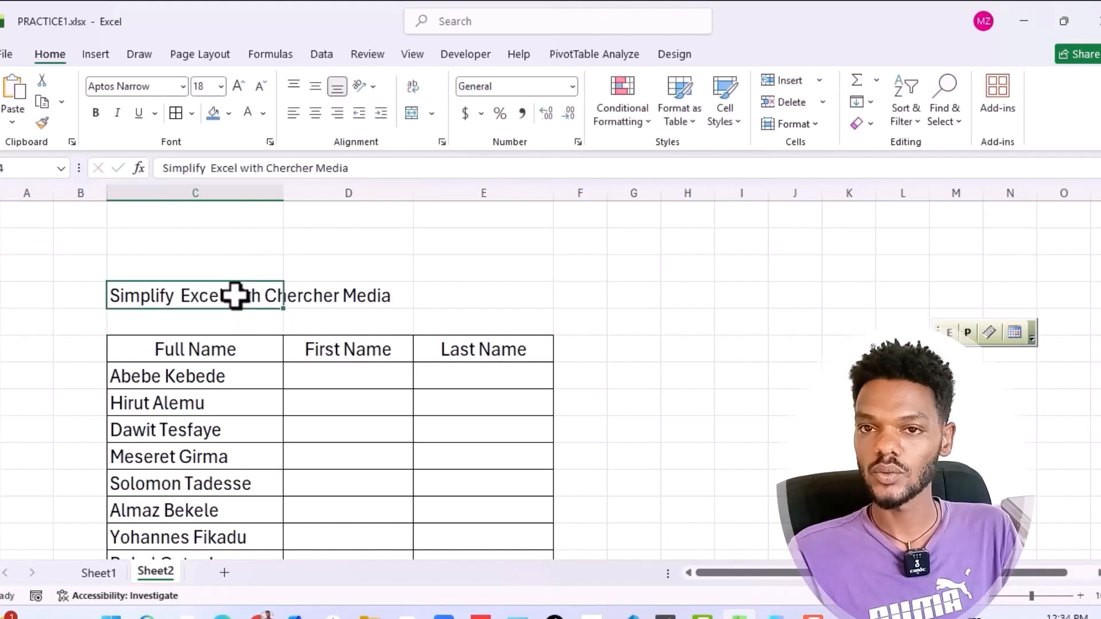
{"action": "double_click", "coordinate": [266, 295]}
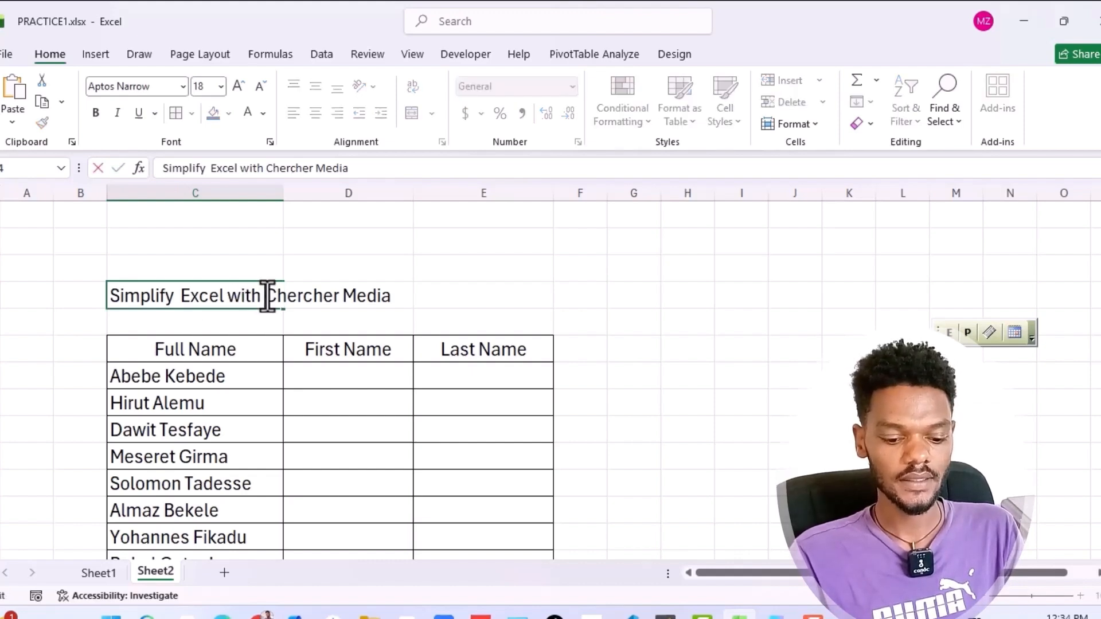
{"action": "key", "text": "alt+Return"}
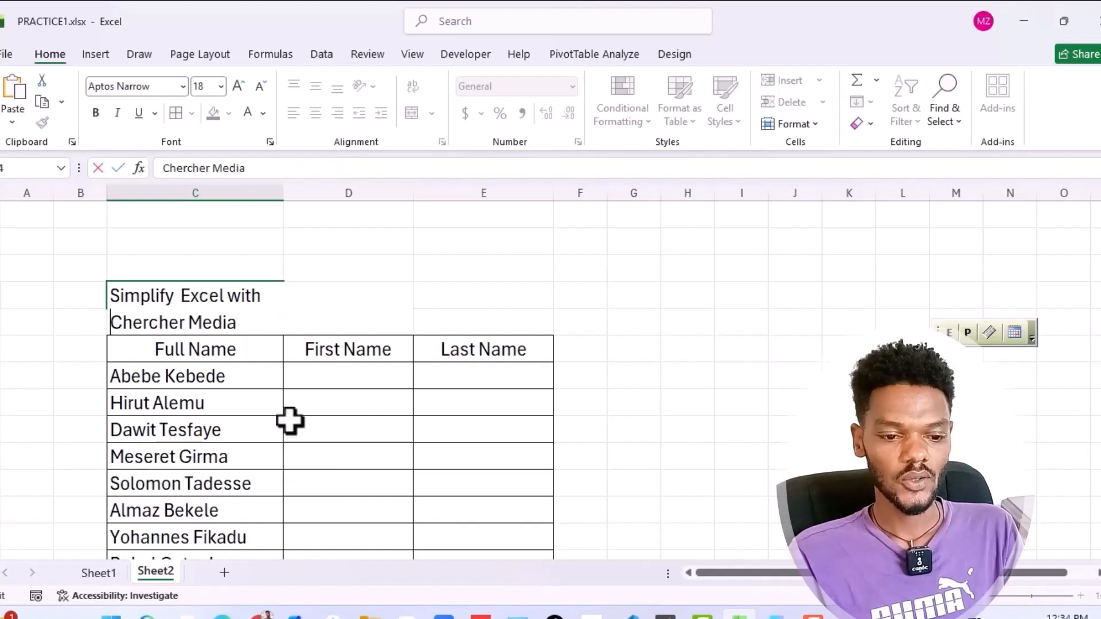
{"action": "left_click_drag", "start_coordinate": [290, 418], "coordinate": [290, 421]}
{"action": "left_click", "coordinate": [207, 297]}
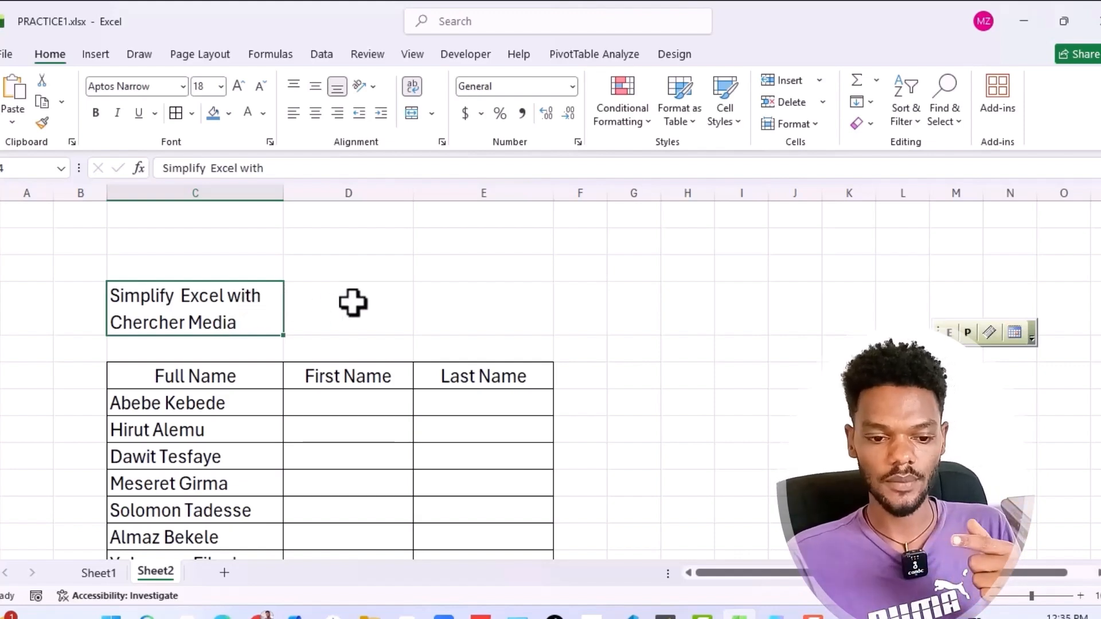
{"action": "left_click", "coordinate": [324, 314]}
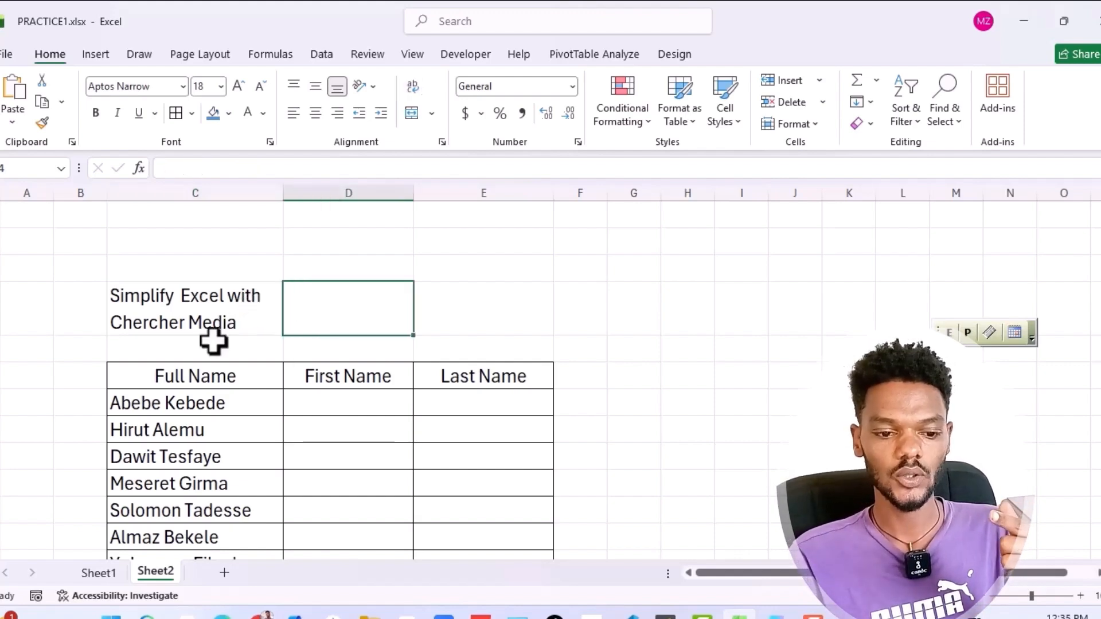
{"action": "left_click", "coordinate": [211, 300]}
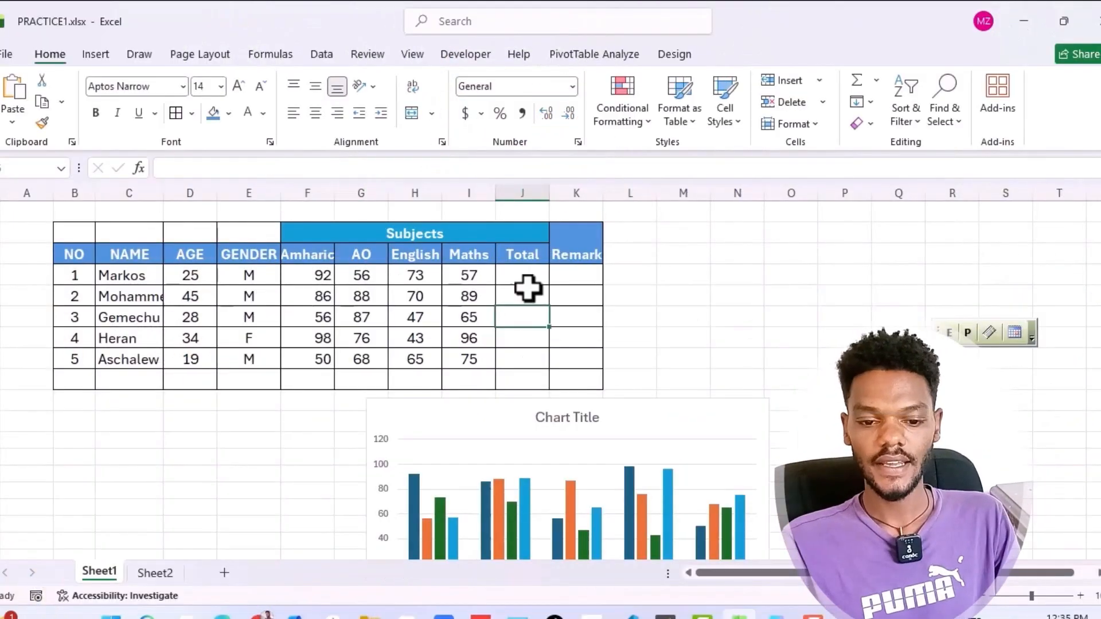
On Sheet1, fill the Total cells J4:J8 with AutoSum of each student's four subject marks
{"action": "left_click", "coordinate": [524, 256]}
{"action": "left_click", "coordinate": [517, 277]}
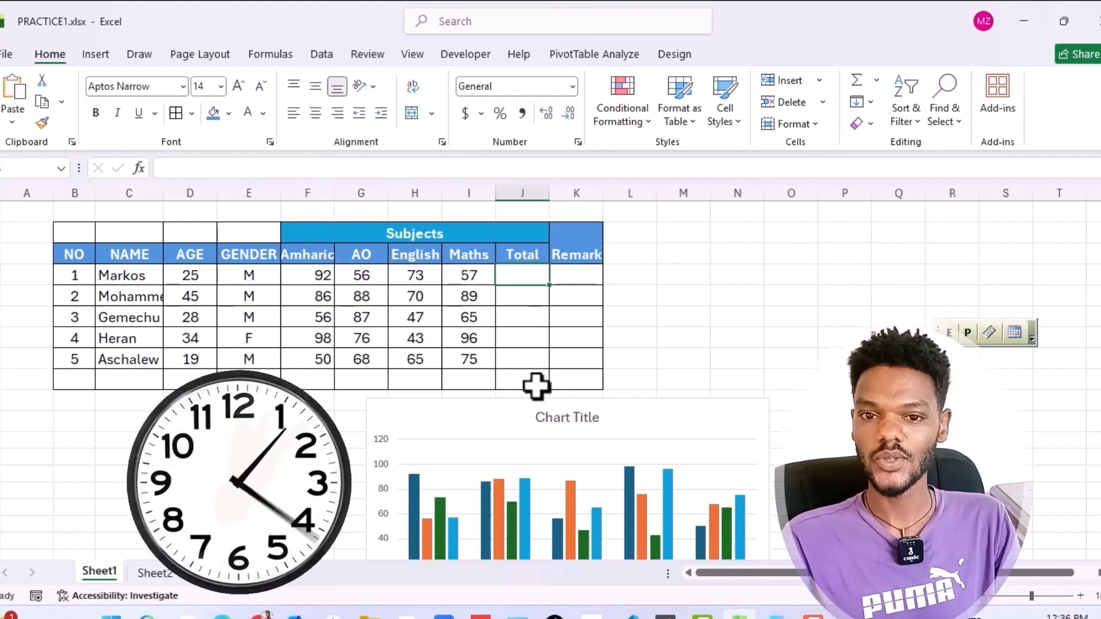
{"action": "left_click", "coordinate": [512, 344]}
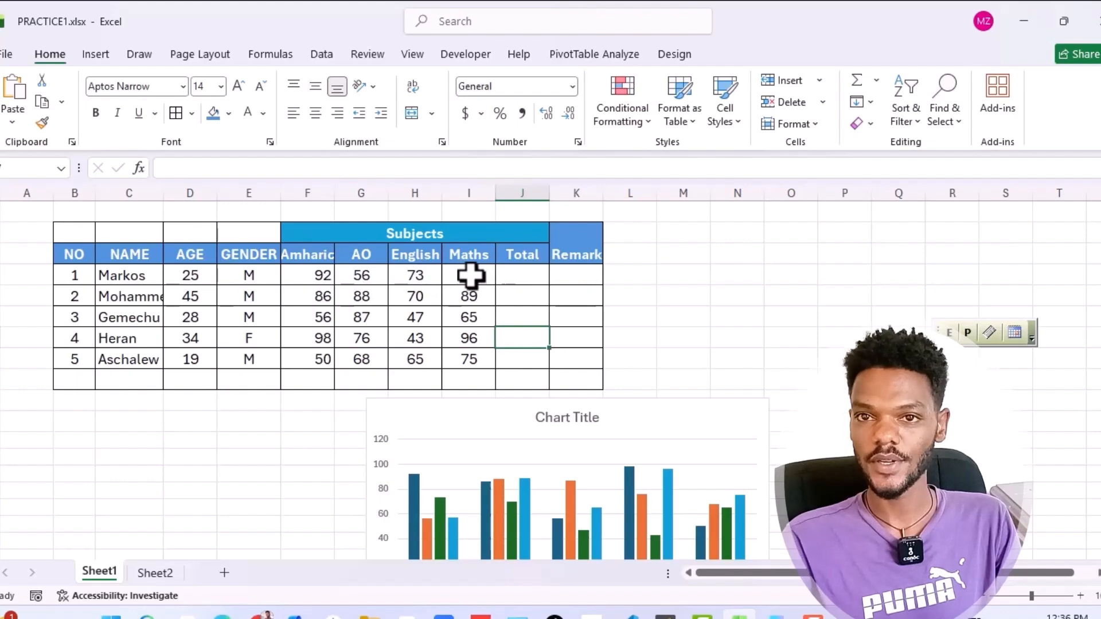
{"action": "left_click_drag", "start_coordinate": [514, 280], "coordinate": [520, 362]}
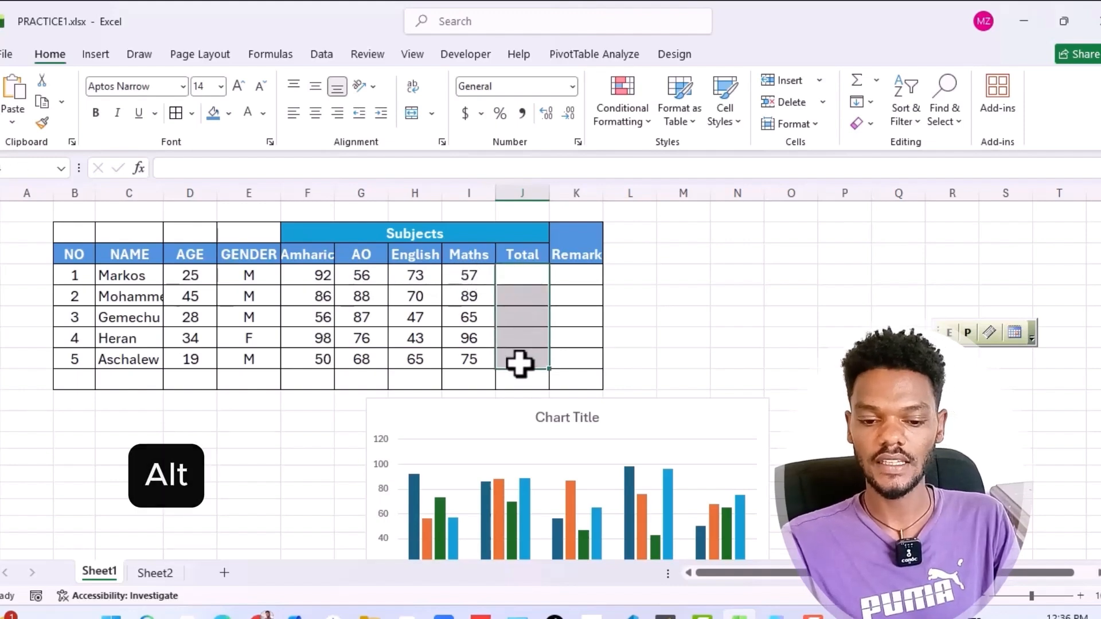
{"action": "key", "text": "alt+equal"}
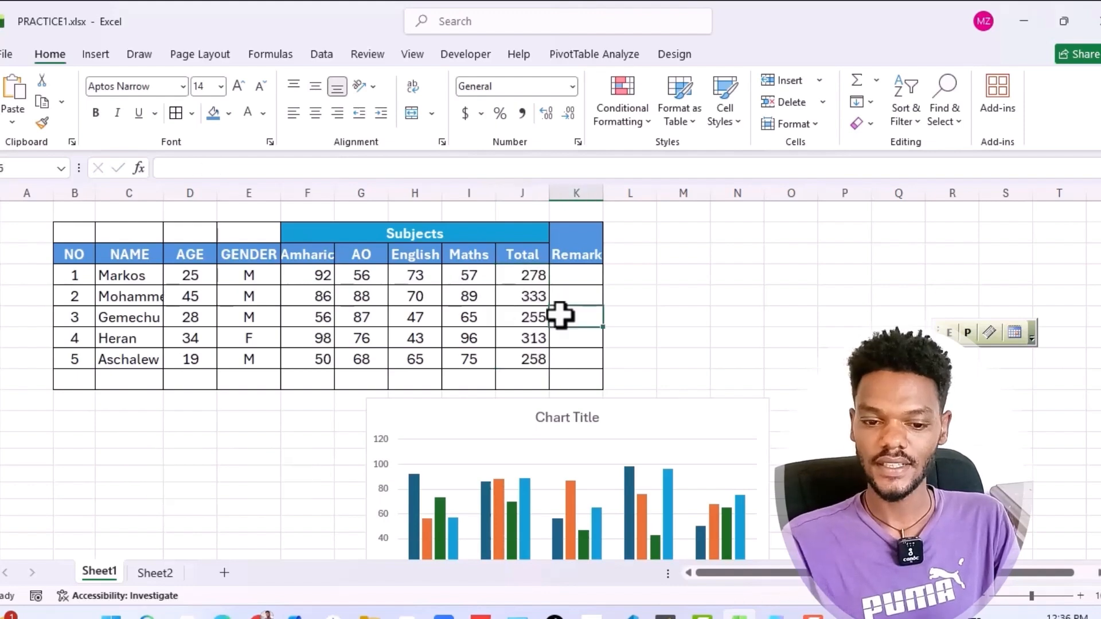
{"action": "left_click", "coordinate": [536, 274]}
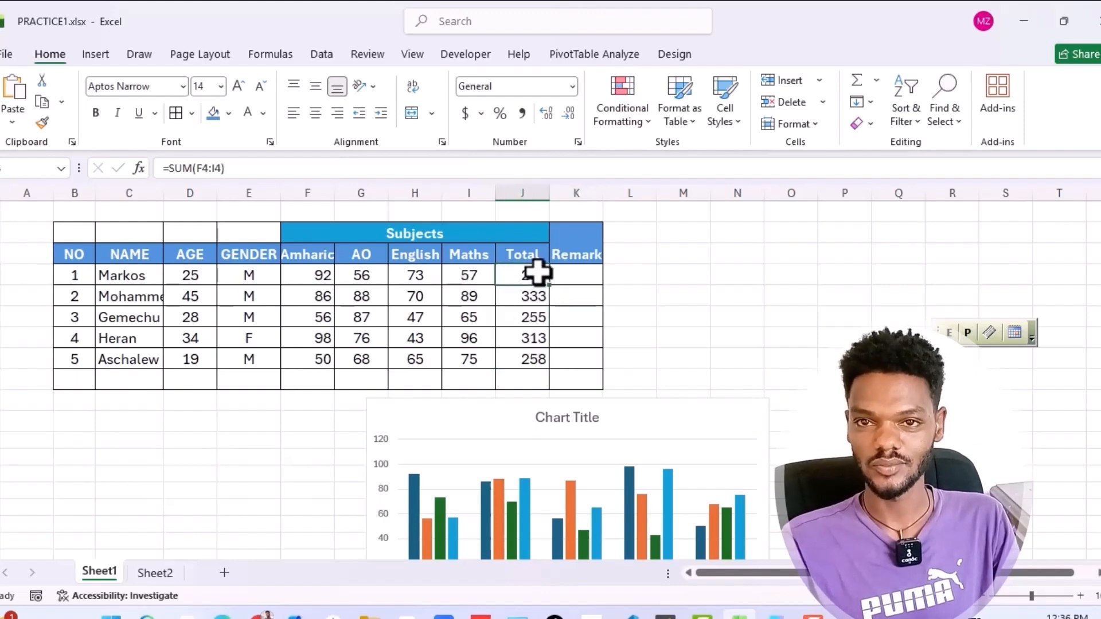
{"action": "left_click", "coordinate": [576, 275]}
{"action": "left_click", "coordinate": [532, 270]}
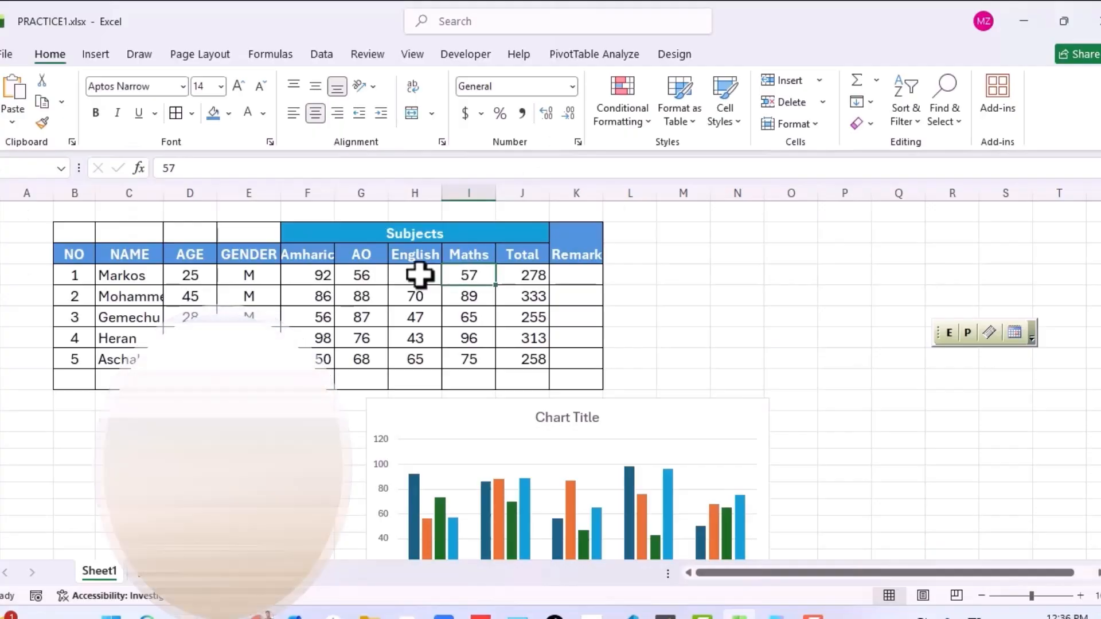
Copy the five English marks in H4:H8
{"action": "left_click_drag", "start_coordinate": [414, 311], "coordinate": [414, 356]}
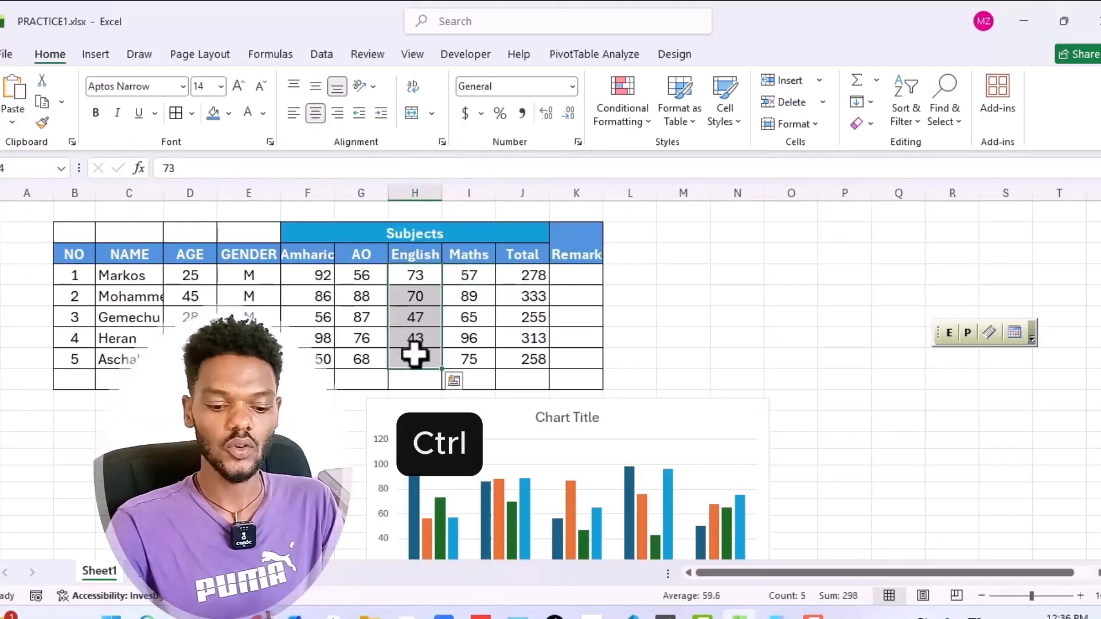
{"action": "key", "text": "ctrl+c"}
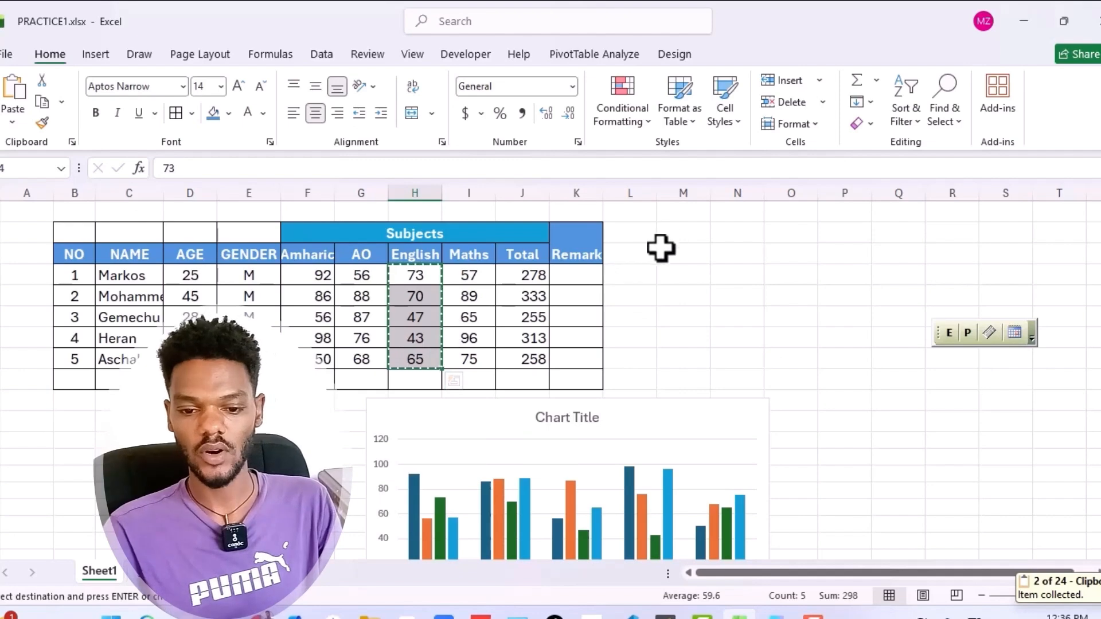
Paste the copied English marks as a column starting at M2 and delete the pasted marks
{"action": "left_click", "coordinate": [691, 232]}
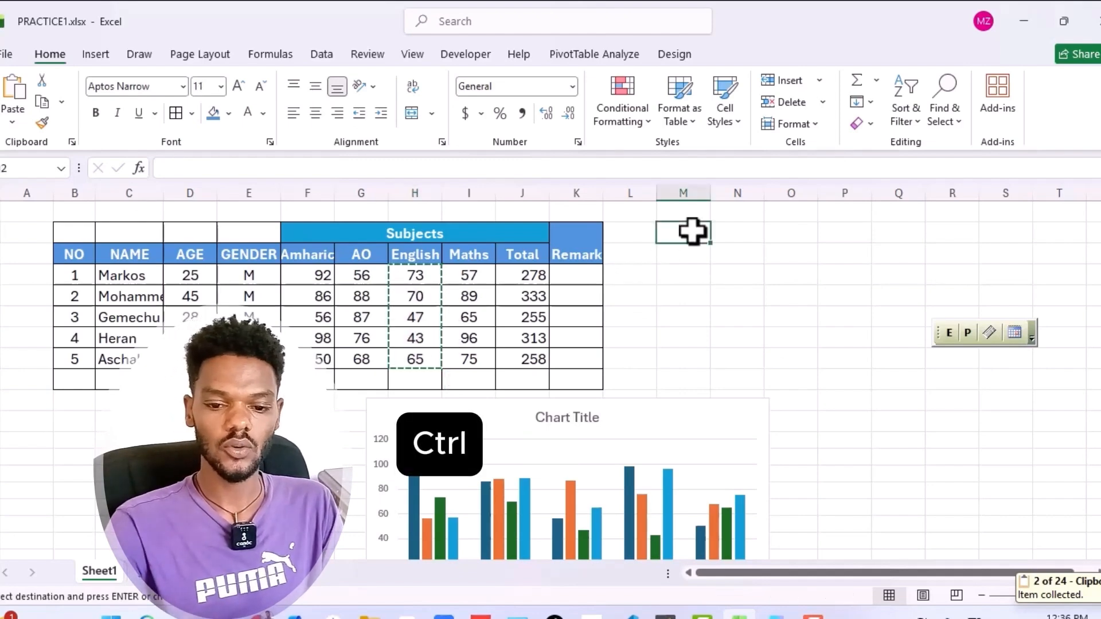
{"action": "key", "text": "ctrl+v"}
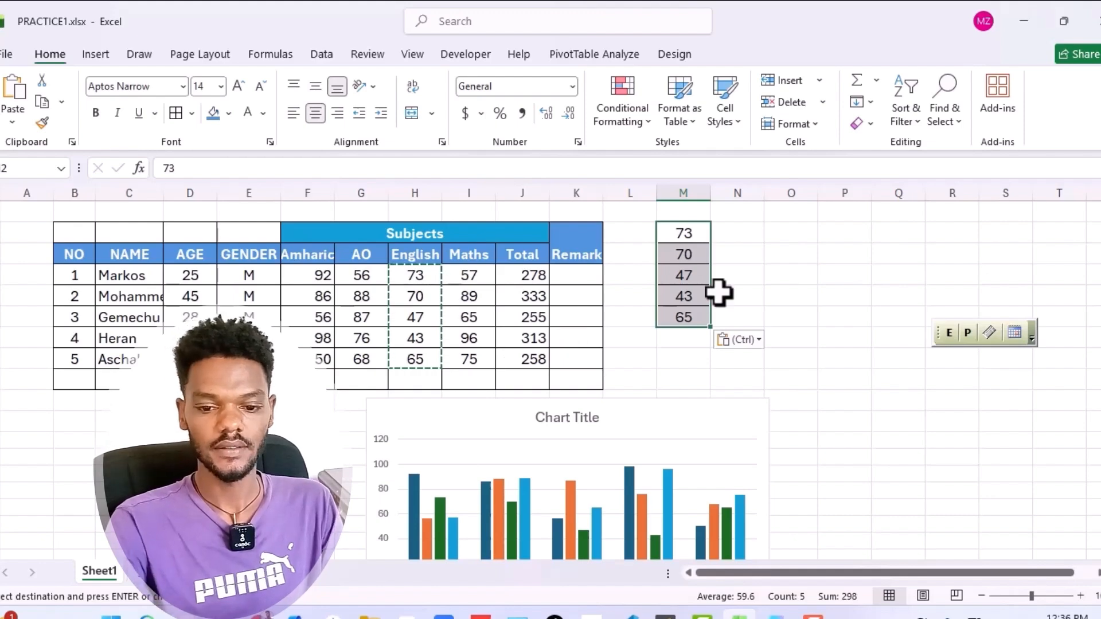
{"action": "key", "text": "Delete"}
{"action": "left_click", "coordinate": [756, 319]}
Paste the copied English marks at N2 as a horizontal row using Paste Special with Transpose
{"action": "left_click", "coordinate": [730, 235]}
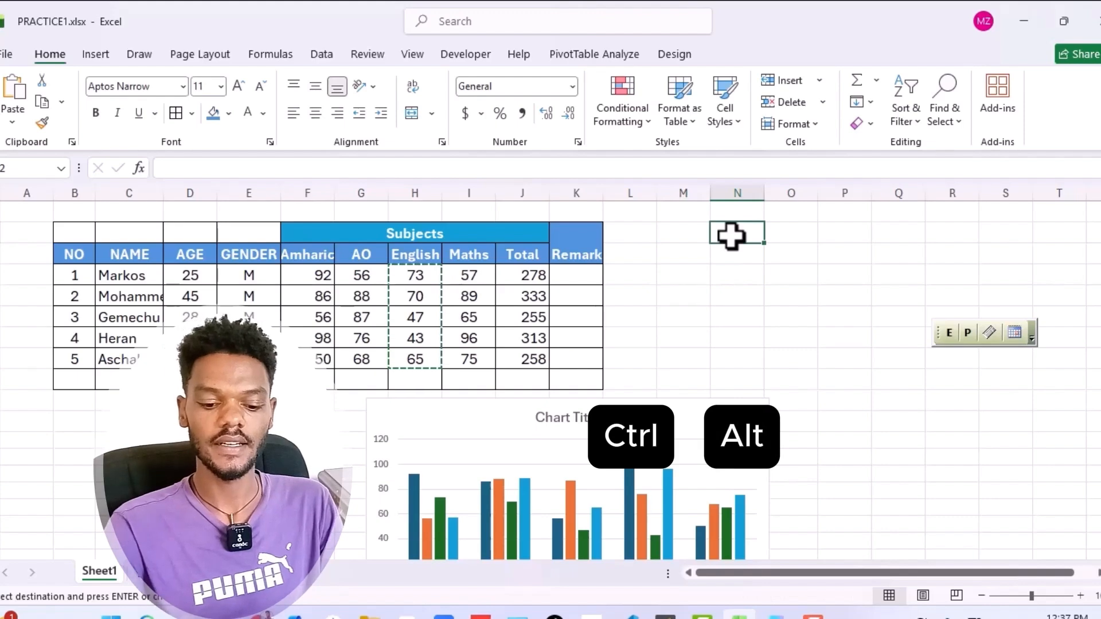
{"action": "key", "text": "ctrl+alt+v"}
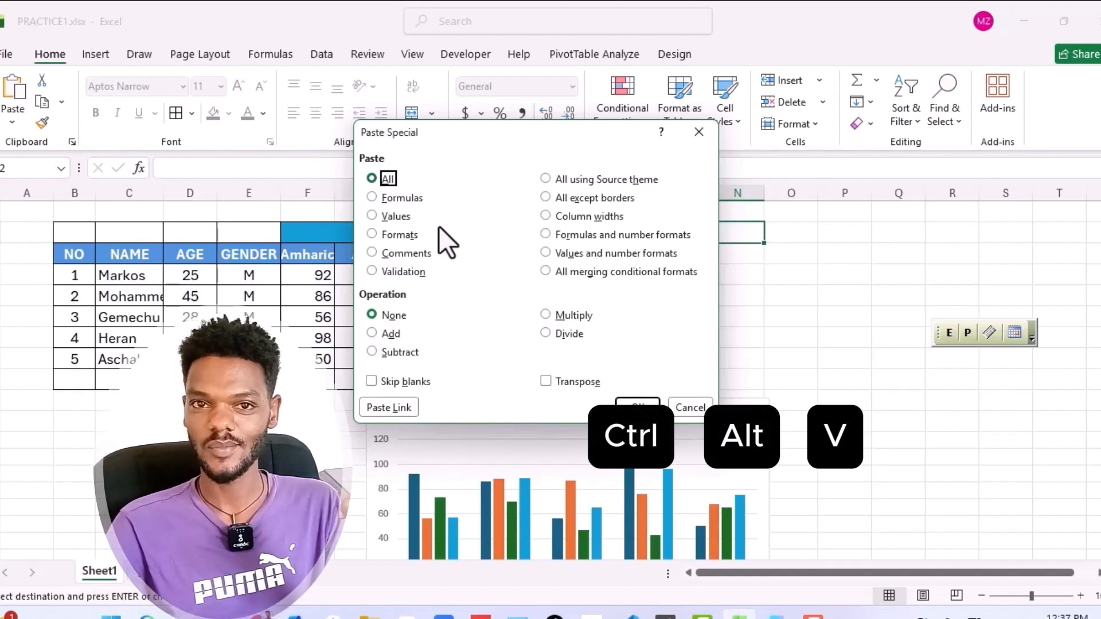
{"action": "left_click", "coordinate": [546, 380]}
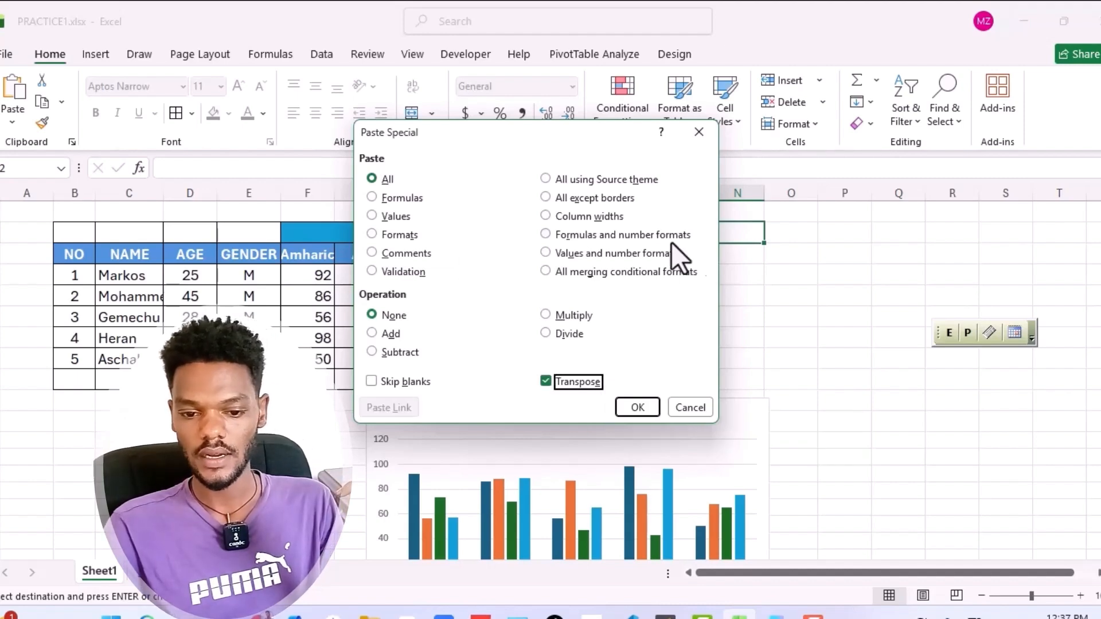
{"action": "left_click", "coordinate": [636, 406]}
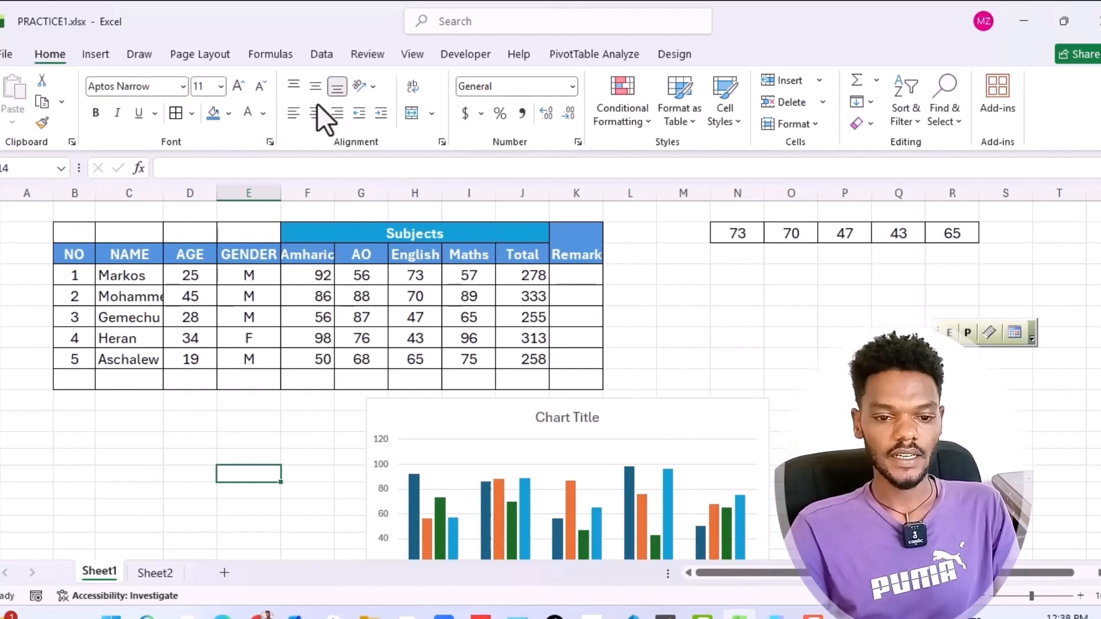
{"action": "left_click", "coordinate": [675, 352]}
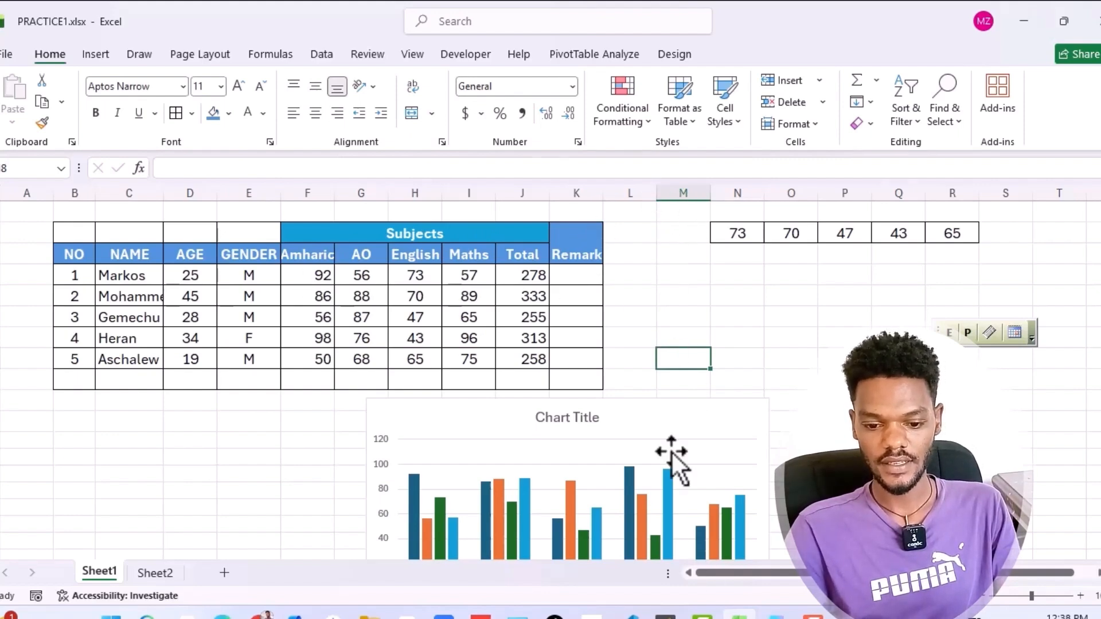
{"action": "left_click", "coordinate": [728, 279]}
{"action": "left_click", "coordinate": [661, 301]}
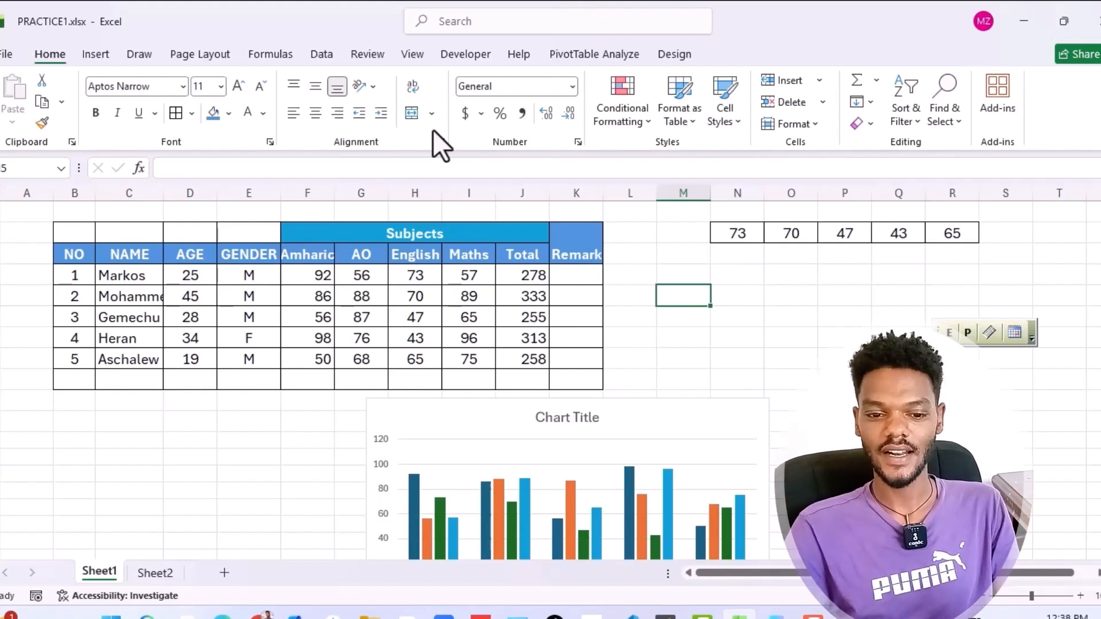
Collapse the ribbon to show more of the worksheet and restore it
{"action": "left_click", "coordinate": [651, 340]}
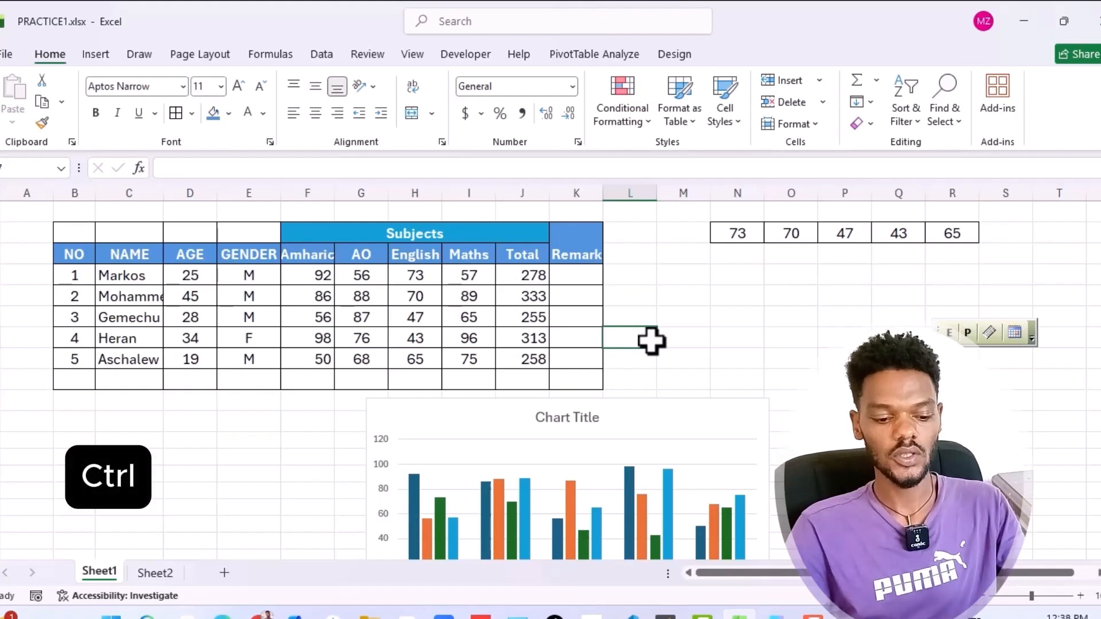
{"action": "key", "text": "ctrl+F1"}
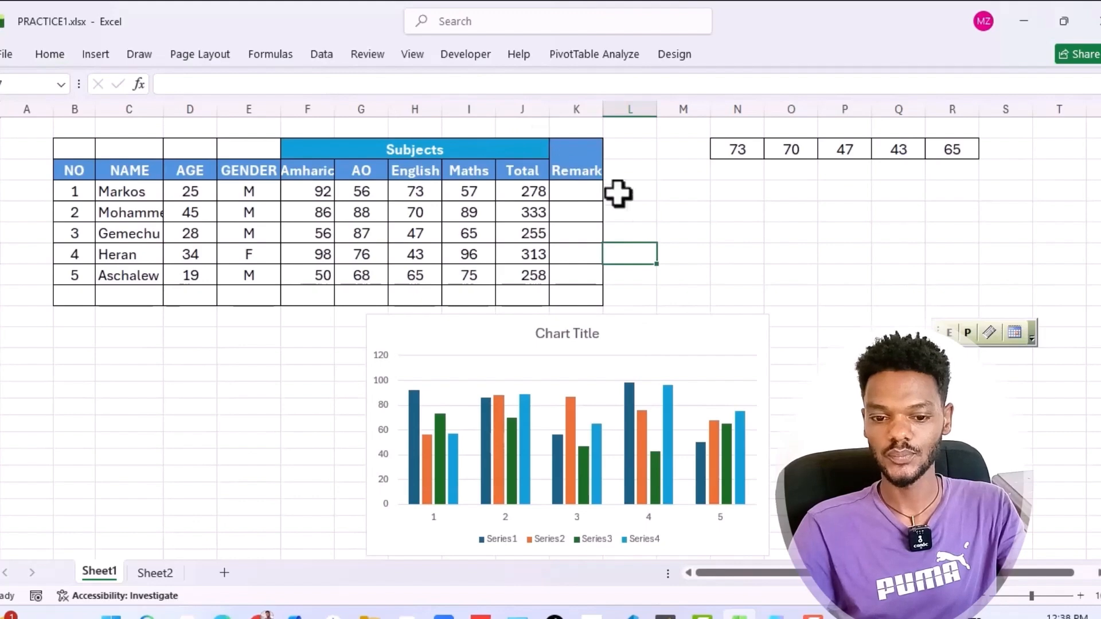
{"action": "left_click", "coordinate": [740, 254]}
{"action": "scroll", "coordinate": [550, 338], "scroll_direction": "down", "scroll_amount": 2}
{"action": "scroll", "coordinate": [549, 335], "scroll_direction": "up", "scroll_amount": 2}
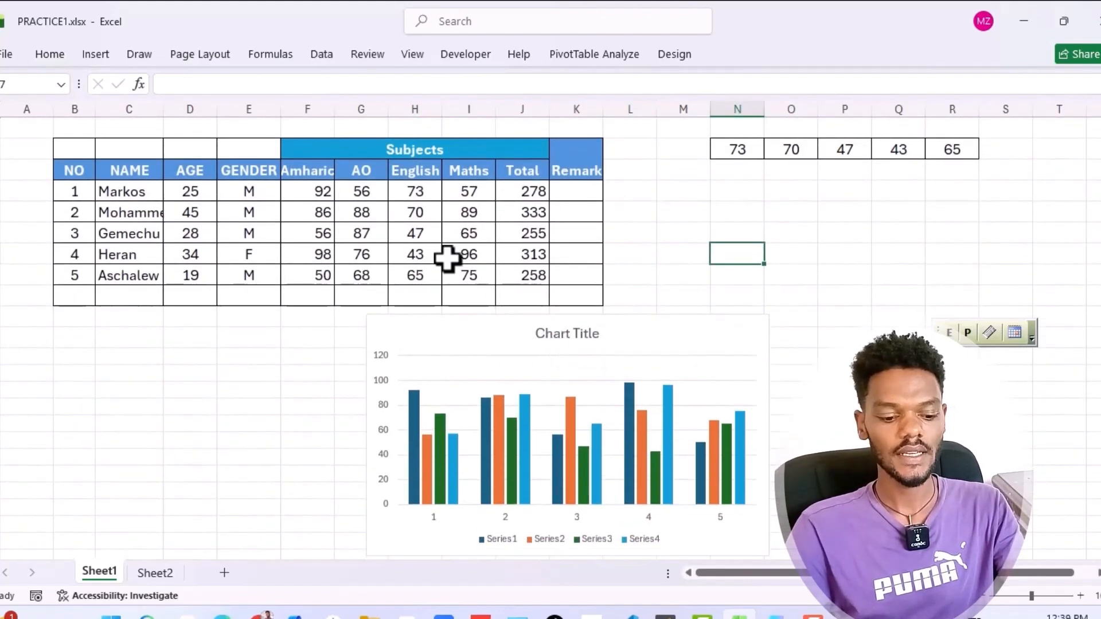
{"action": "key", "text": "ctrl+F1"}
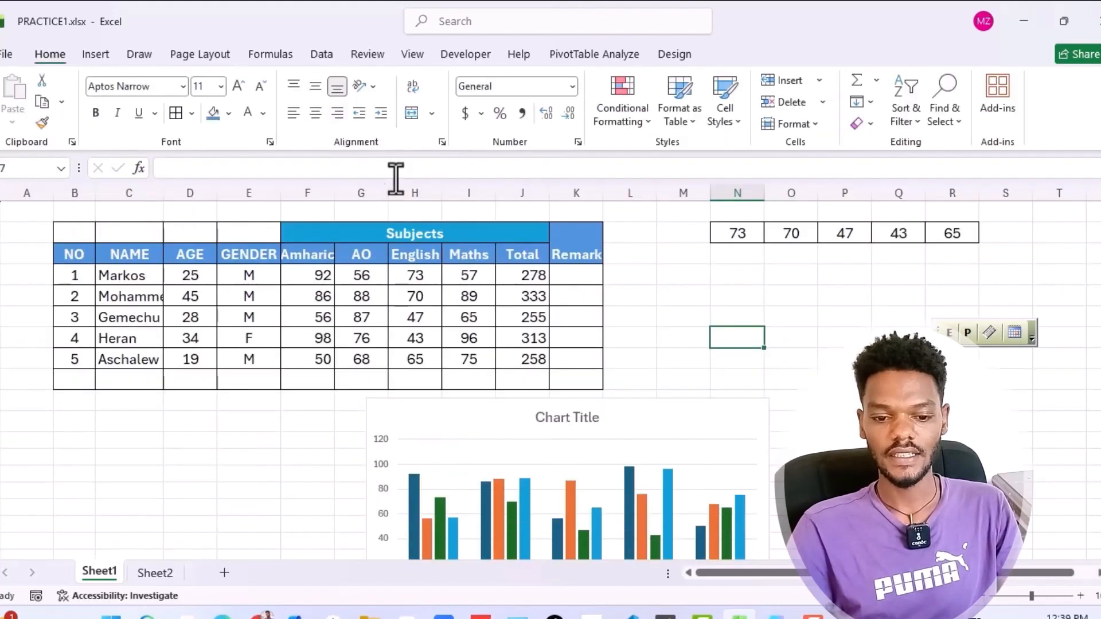
{"action": "left_click", "coordinate": [657, 377]}
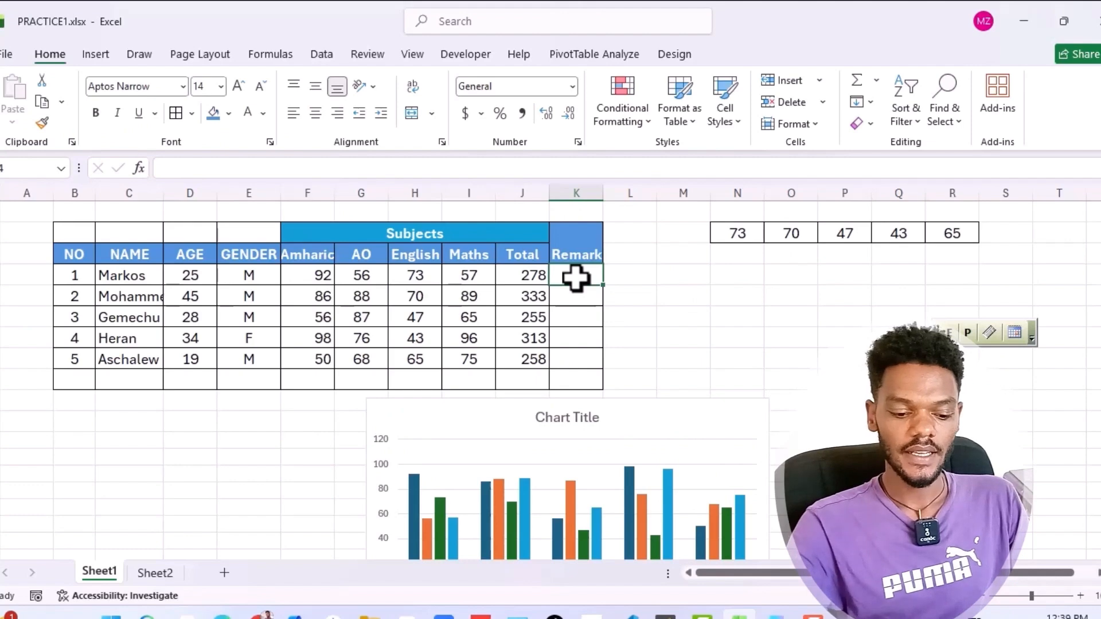
Enter "Passed" as the Remark for student 1 in K4 and select the Remark cell below it
{"action": "type", "text": "Passed"}
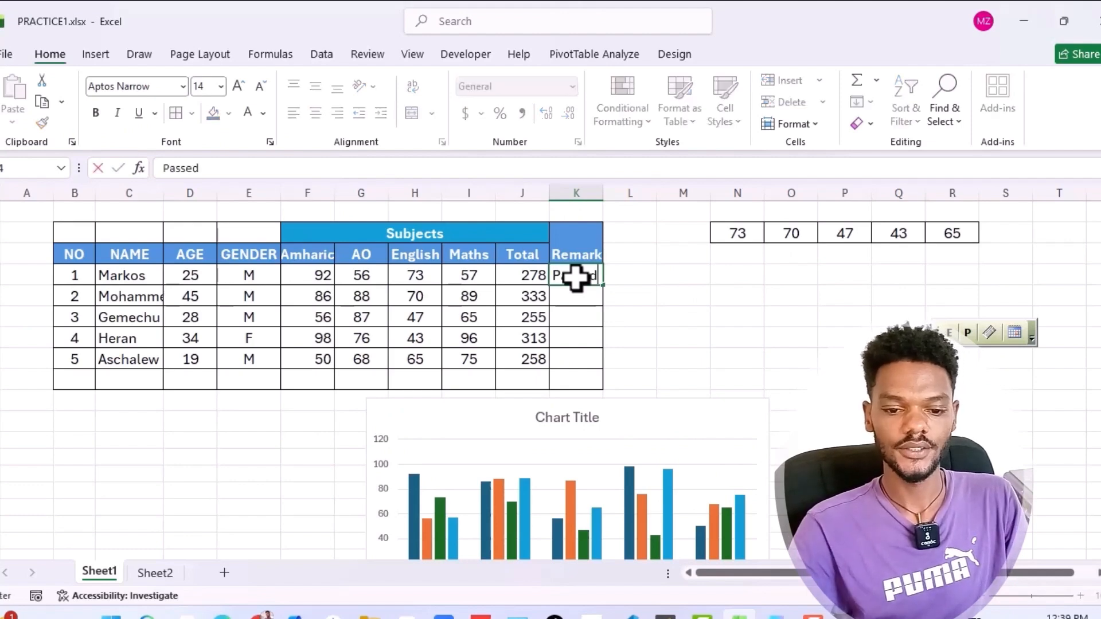
{"action": "left_click", "coordinate": [638, 302]}
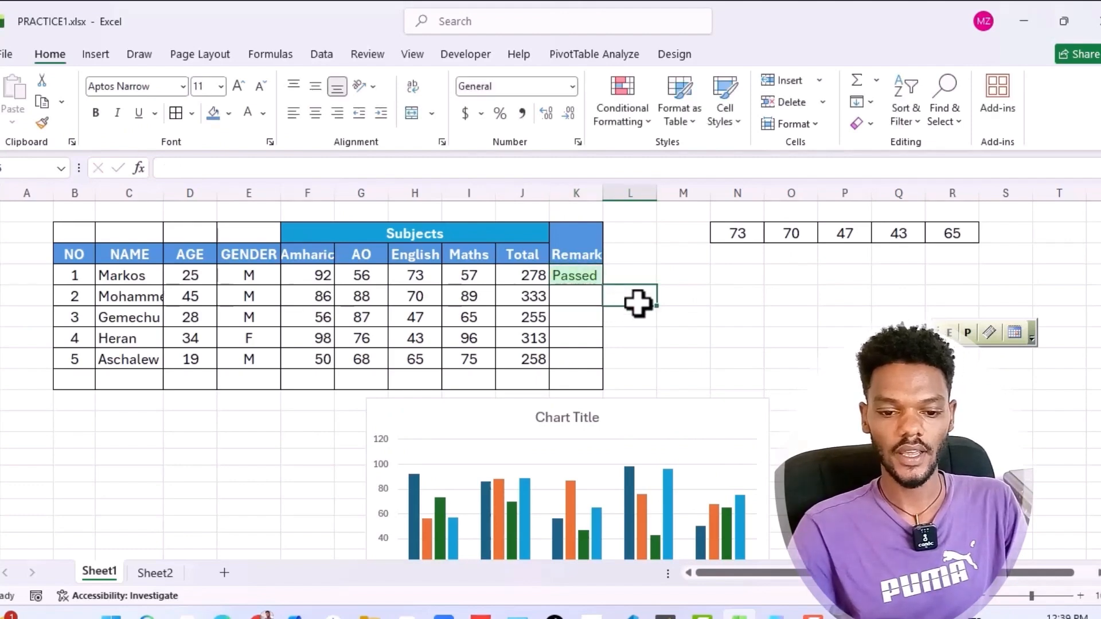
{"action": "left_click", "coordinate": [570, 285]}
{"action": "left_click", "coordinate": [571, 302]}
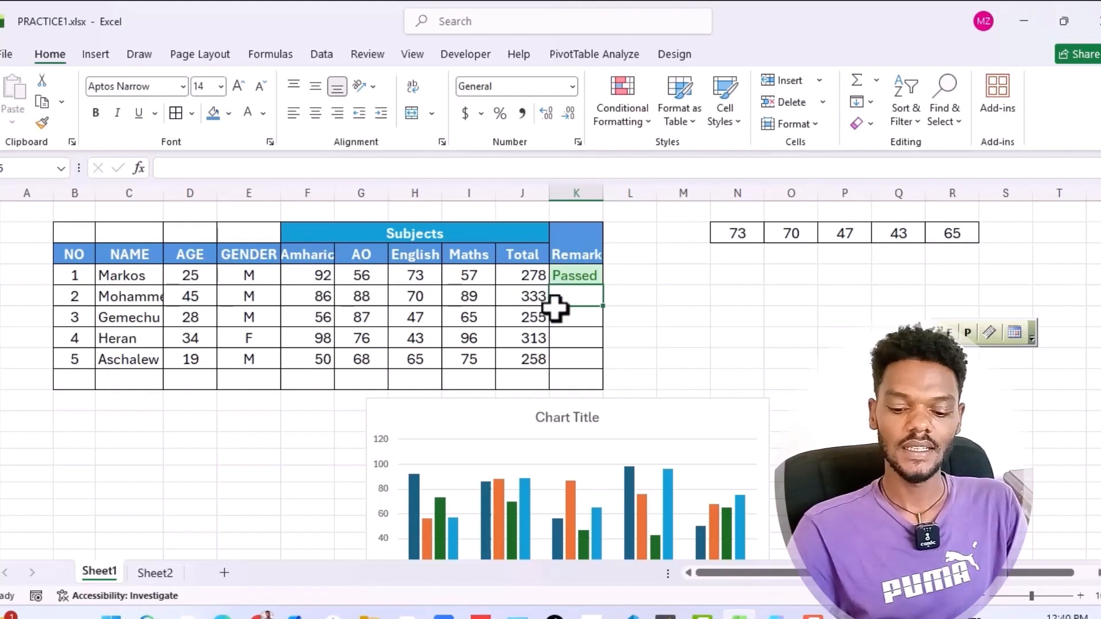
Fill the Remark cells K5 and K6 for students 2 and 3 with "Passed" by copying the value from the cell above
{"action": "key", "text": "ctrl+quotedbl"}
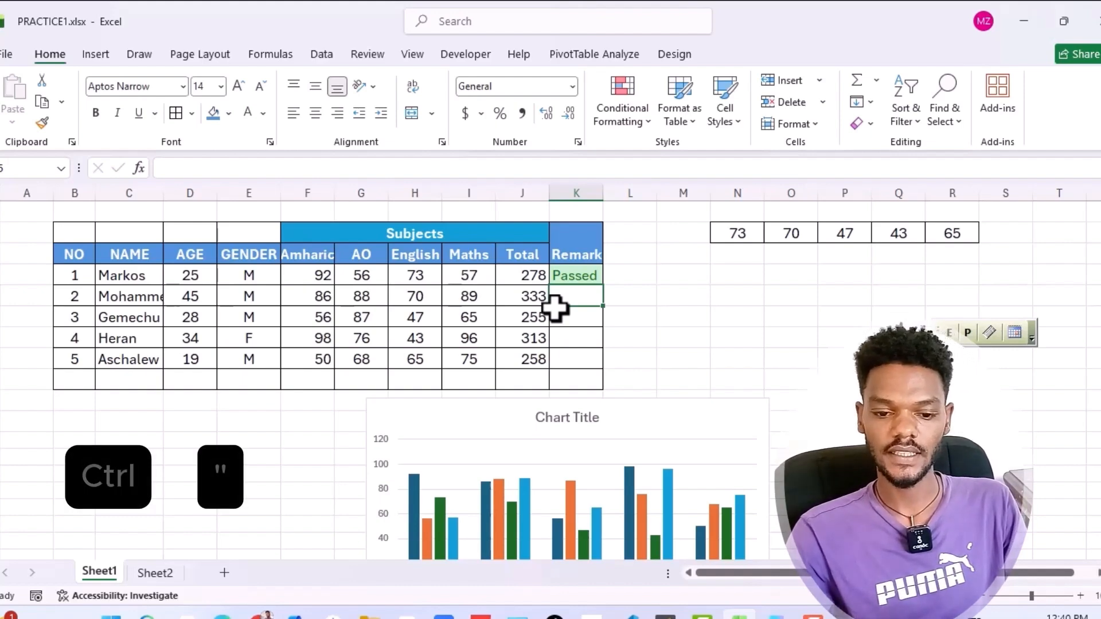
{"action": "key", "text": "ctrl+quotedbl"}
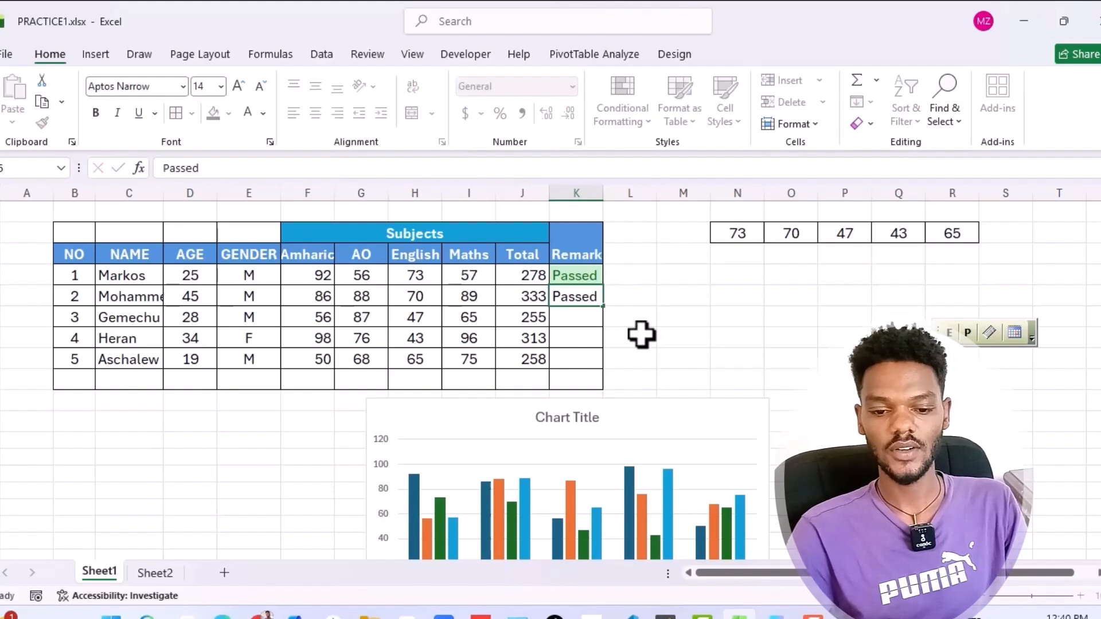
{"action": "left_click", "coordinate": [637, 334]}
{"action": "left_click", "coordinate": [570, 315]}
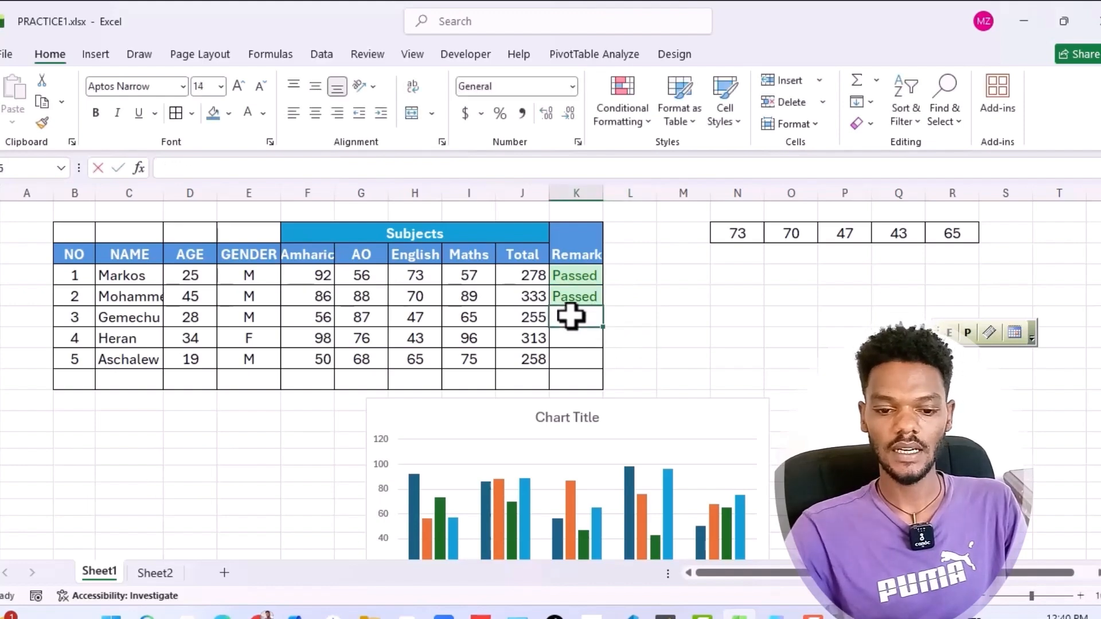
{"action": "key", "text": "ctrl+quotedbl"}
{"action": "left_click", "coordinate": [650, 360]}
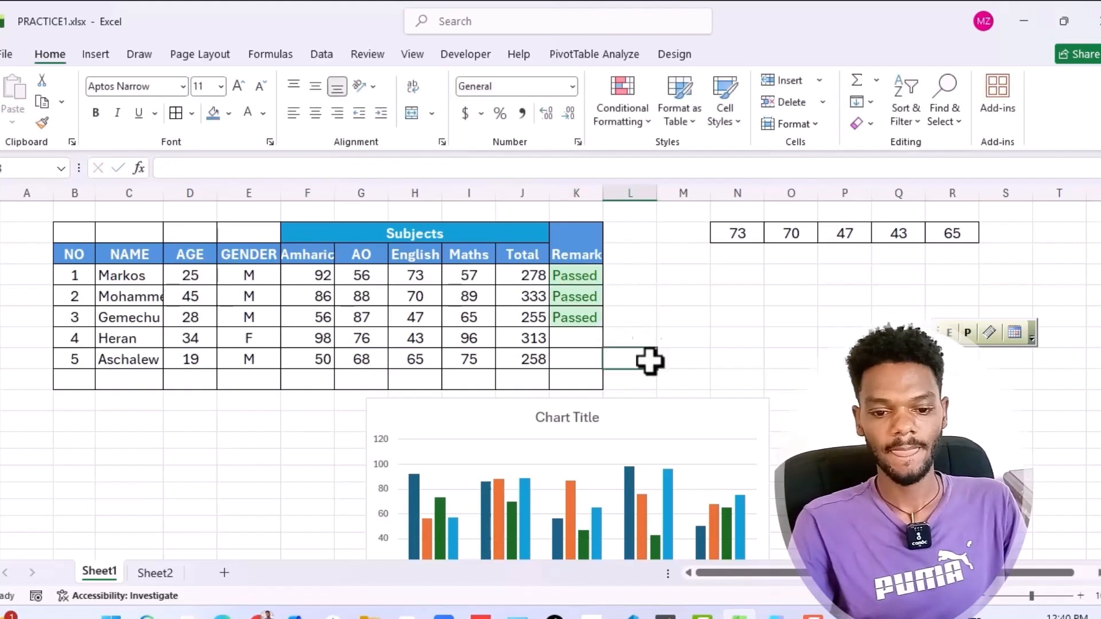
{"action": "left_click", "coordinate": [634, 261]}
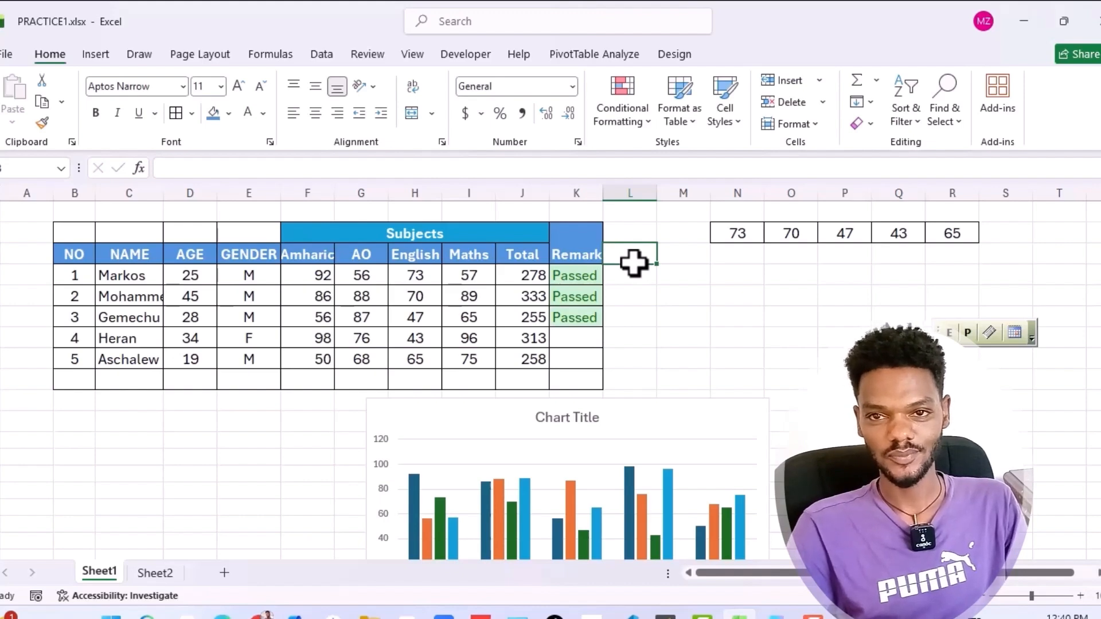
{"action": "left_click", "coordinate": [640, 330]}
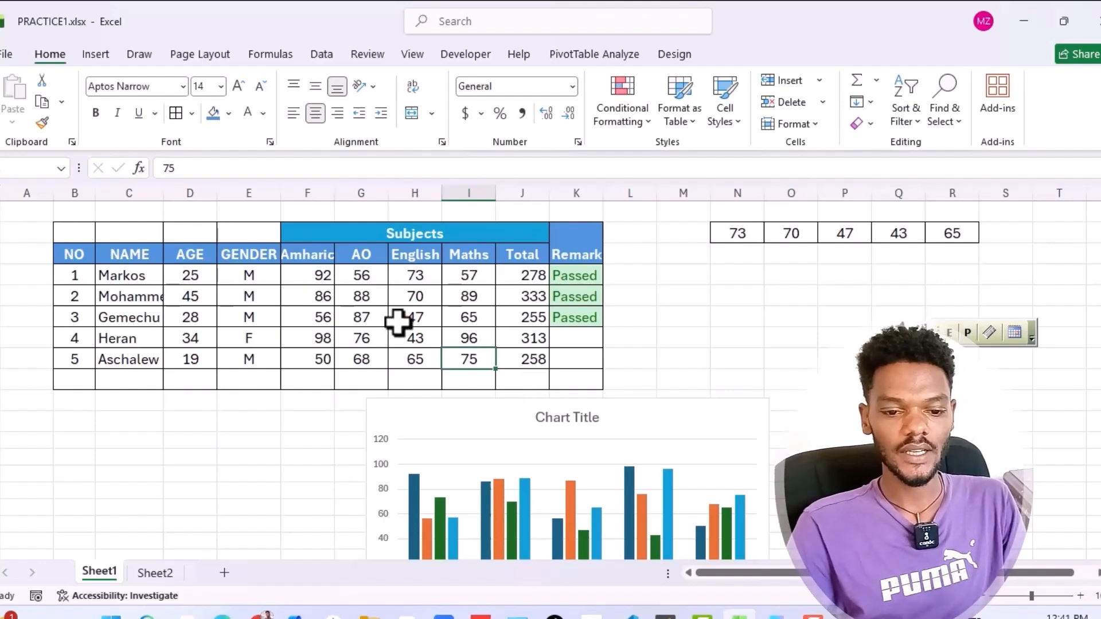
Select the subject marks and totals F4:J8 and preview the Quick Analysis options for formatting, charts, totals and sparklines
{"action": "left_click", "coordinate": [316, 278]}
{"action": "left_click_drag", "start_coordinate": [315, 278], "coordinate": [516, 348]}
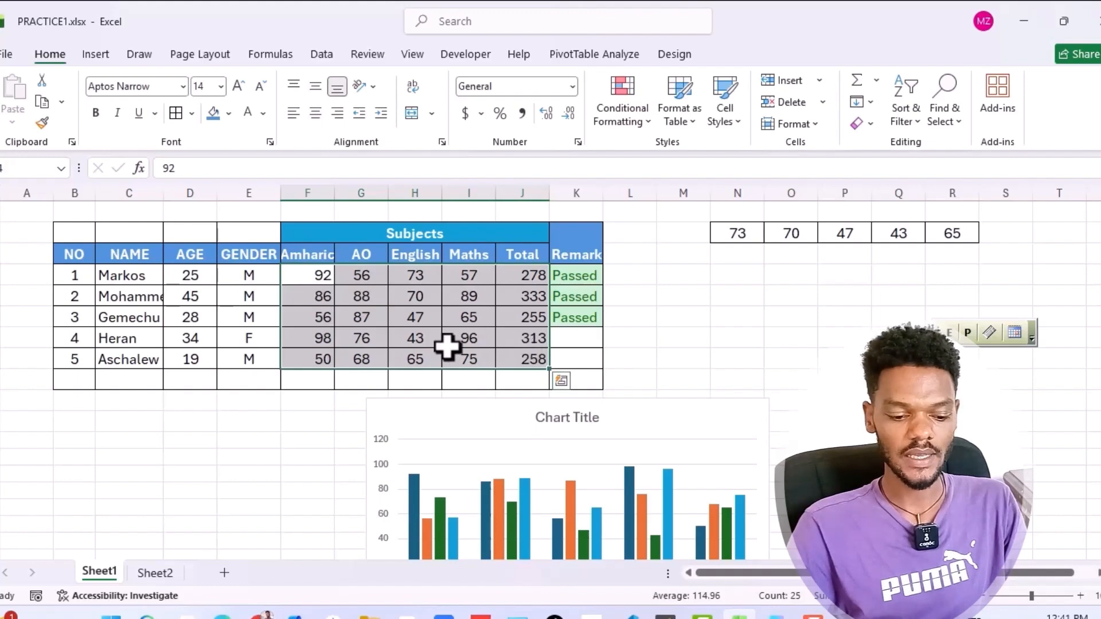
{"action": "key", "text": "ctrl+q"}
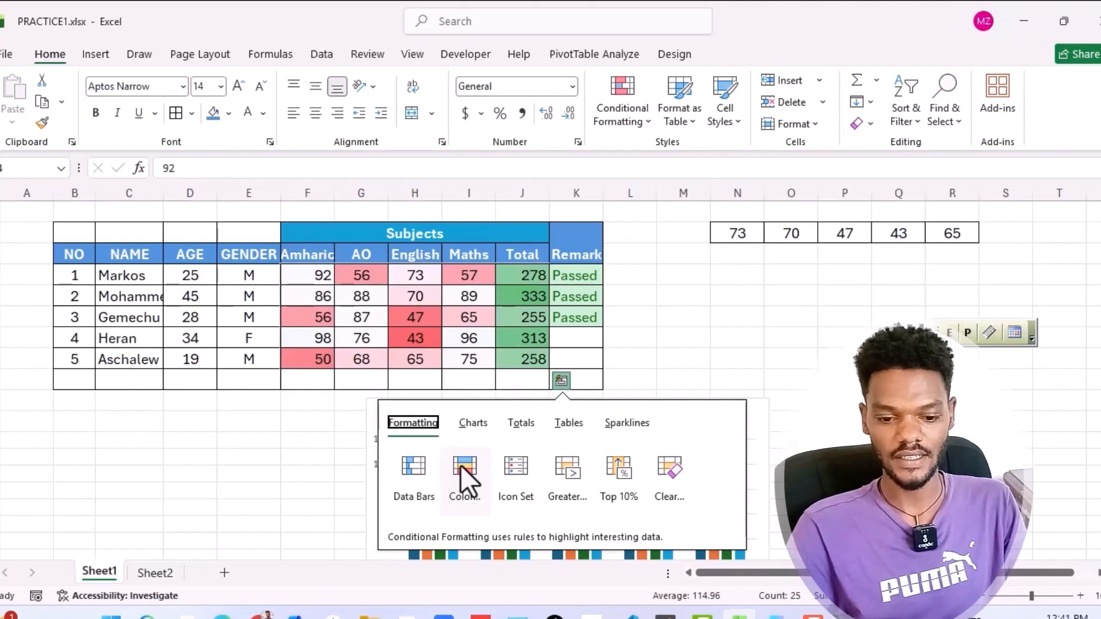
{"action": "left_click", "coordinate": [473, 422]}
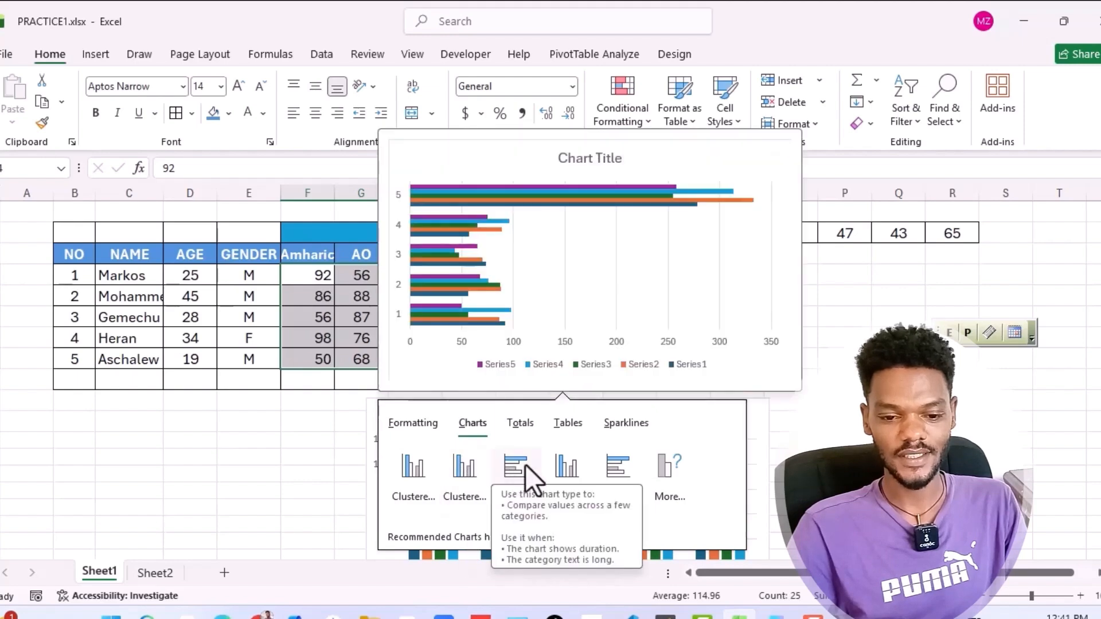
{"action": "left_click", "coordinate": [519, 424]}
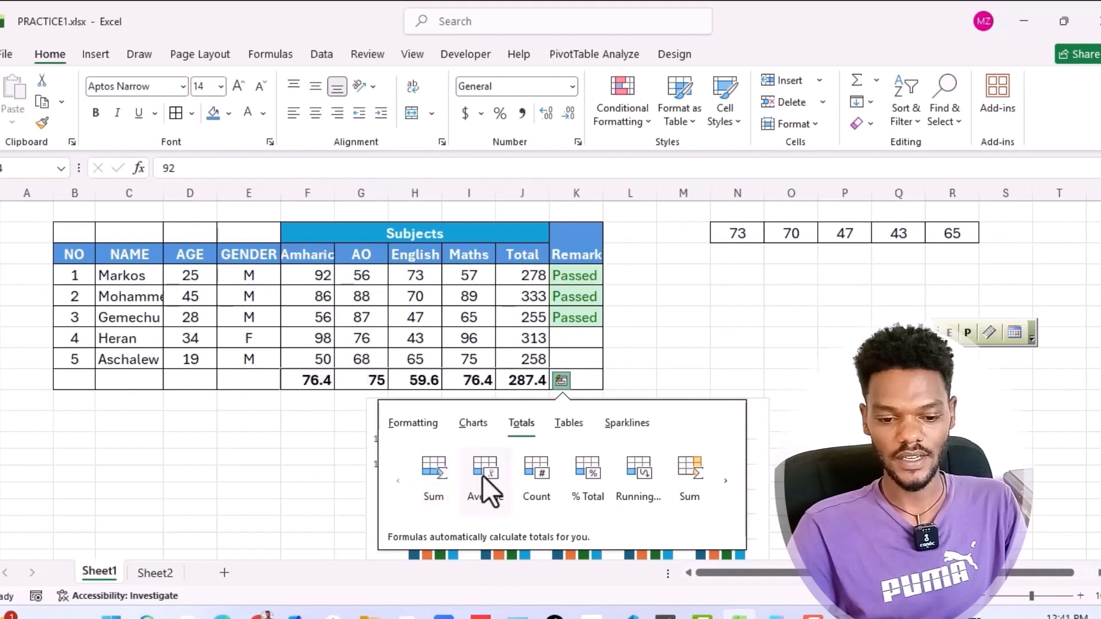
{"action": "left_click", "coordinate": [421, 427]}
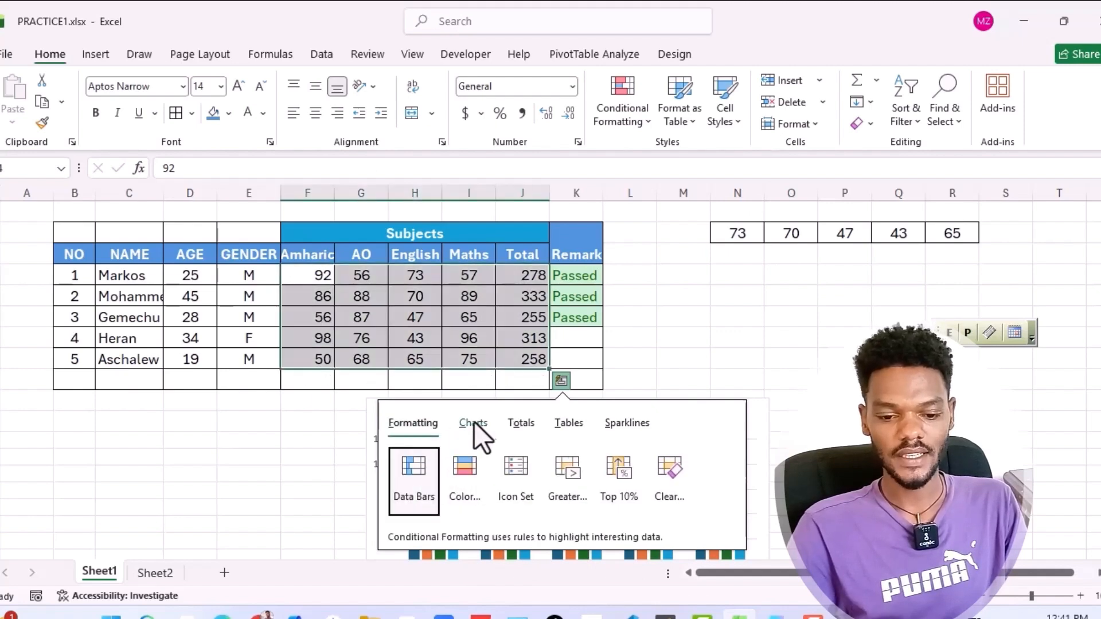
{"action": "left_click", "coordinate": [474, 422]}
{"action": "key", "text": "s"}
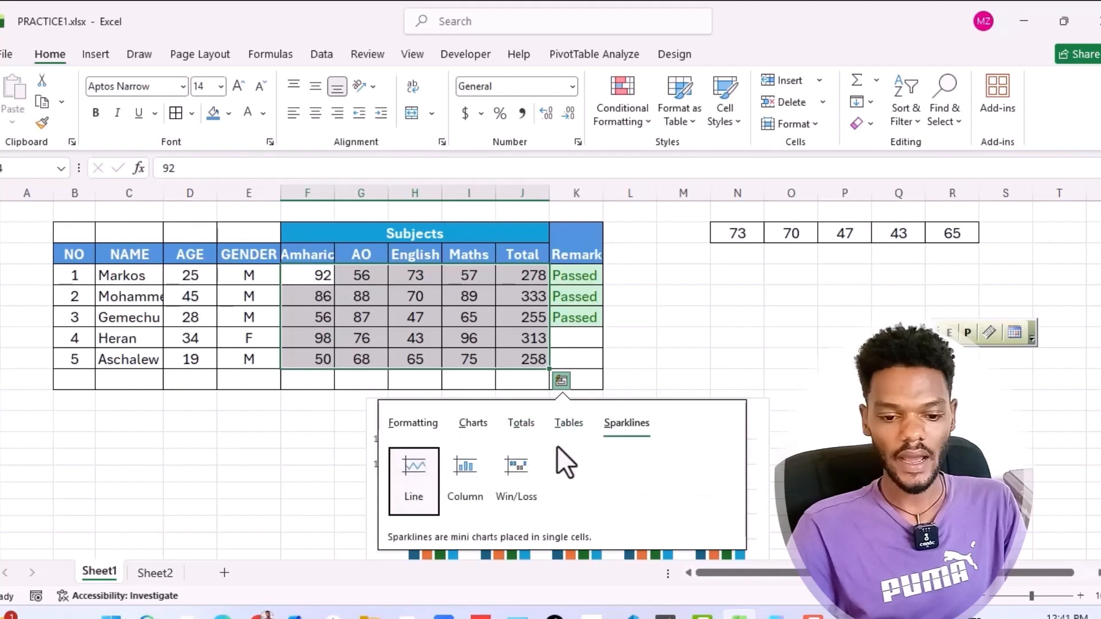
Apply the Quick Analysis color scale formatting to the selected marks and totals, and deselect the range
{"action": "key", "text": "f"}
{"action": "left_click", "coordinate": [470, 468]}
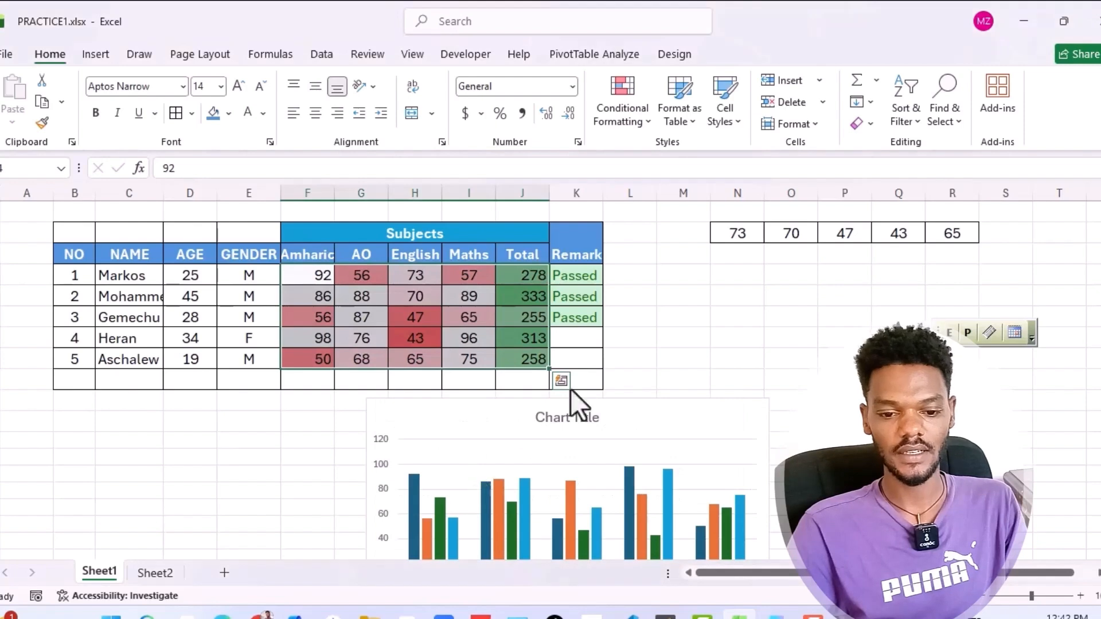
{"action": "left_click", "coordinate": [638, 380]}
{"action": "left_click", "coordinate": [458, 420]}
{"action": "left_click", "coordinate": [647, 351]}
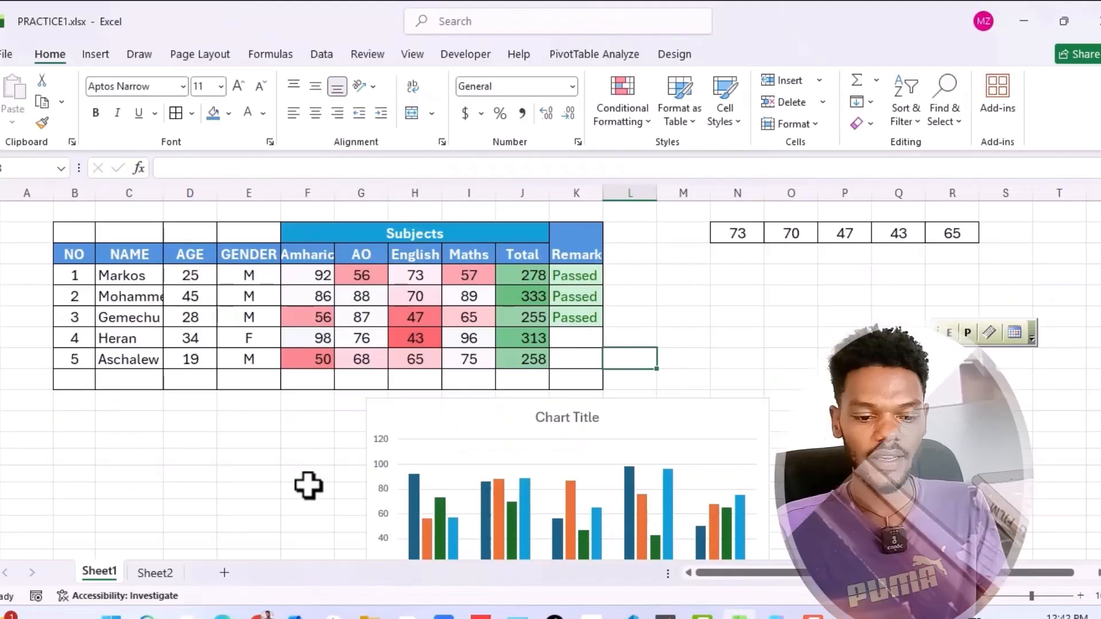
Switch to Sheet2 and examine the Full Name, First Name and Last Name columns of its name list
{"action": "left_click", "coordinate": [154, 571]}
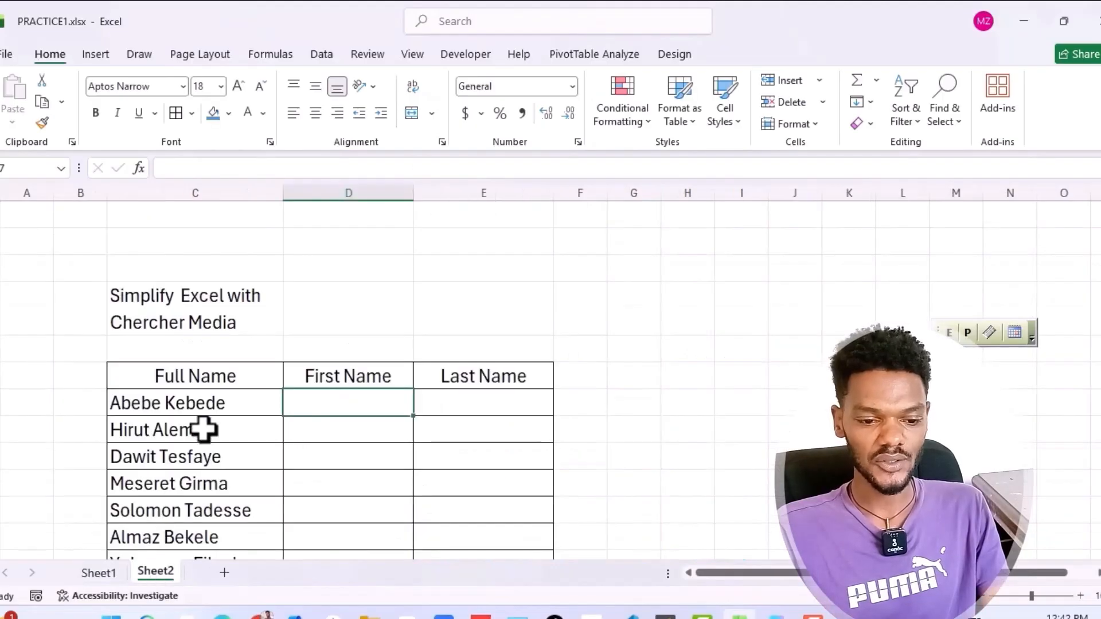
{"action": "scroll", "coordinate": [204, 428], "scroll_direction": "down", "scroll_amount": 1}
{"action": "left_click", "coordinate": [190, 291]}
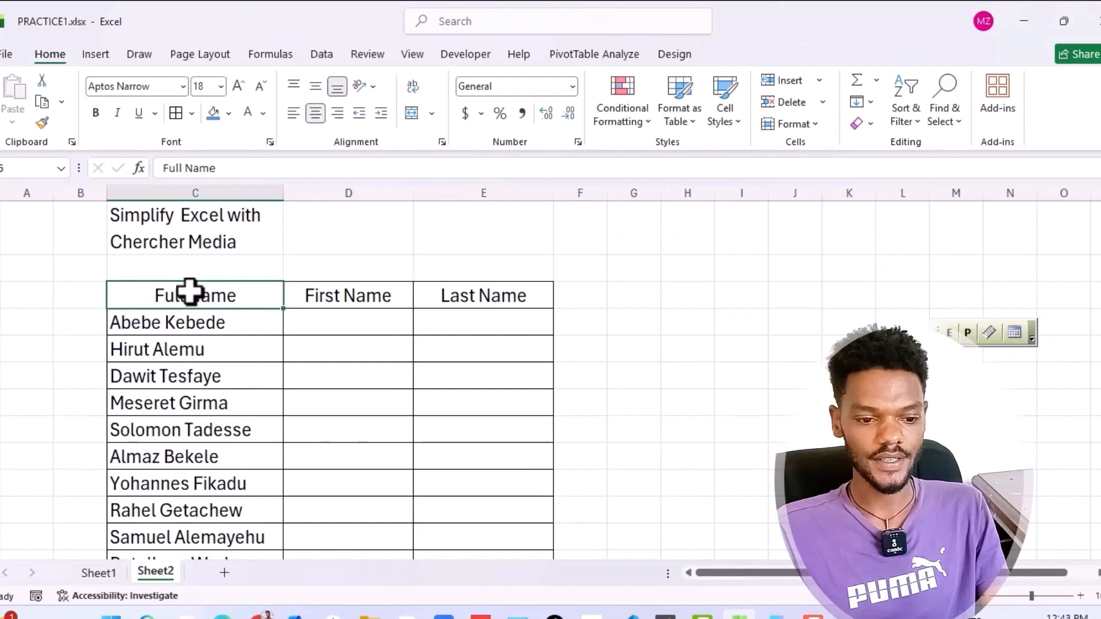
{"action": "left_click", "coordinate": [143, 322]}
{"action": "left_click", "coordinate": [320, 329]}
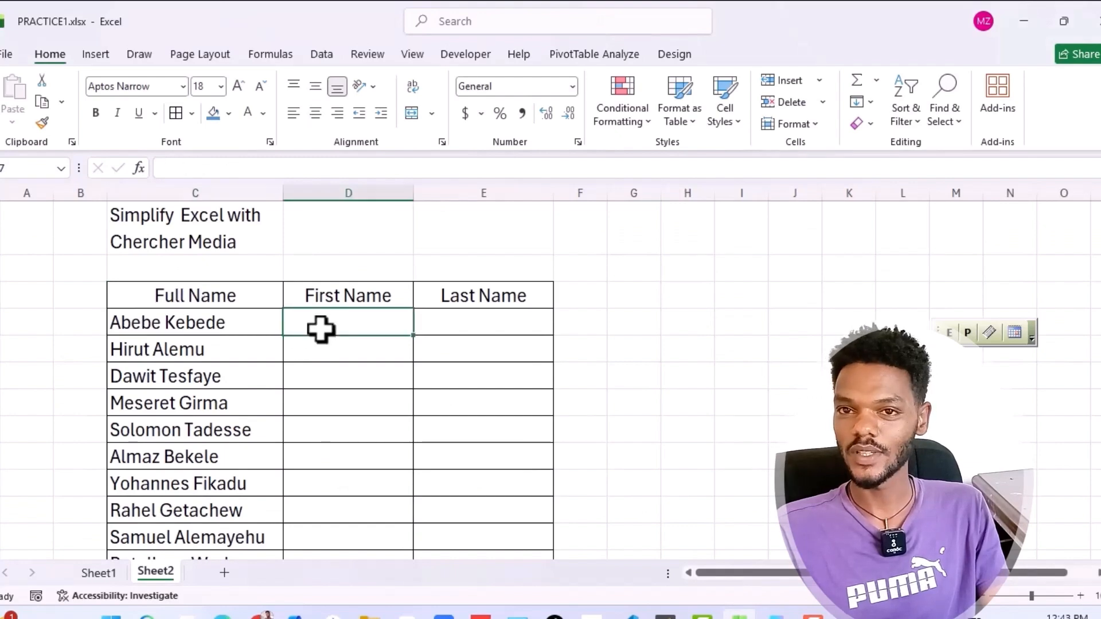
{"action": "left_click", "coordinate": [462, 331]}
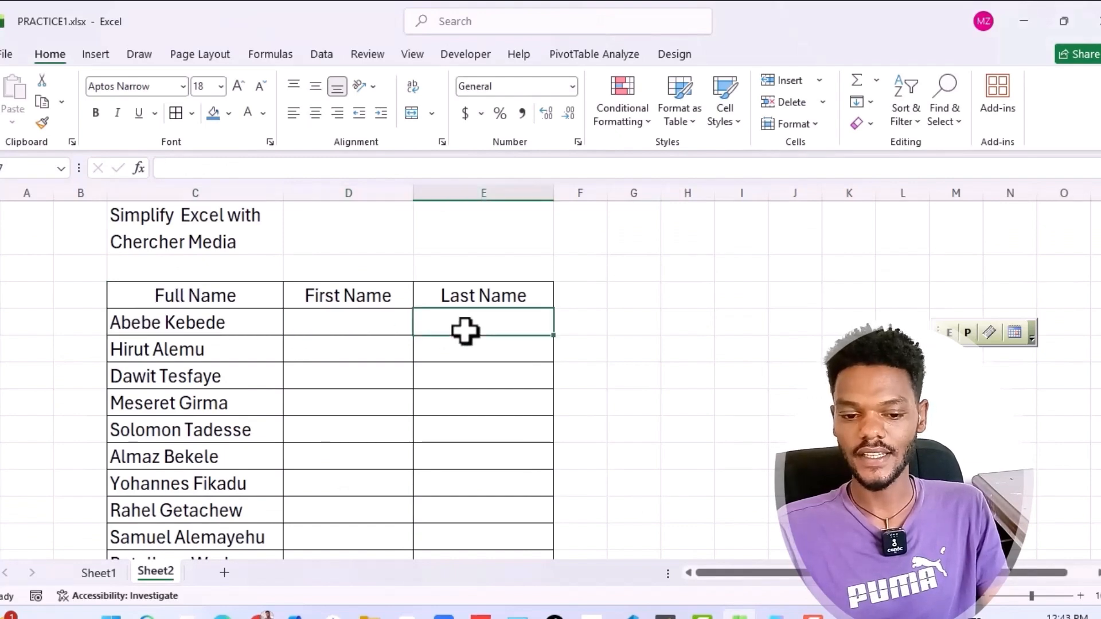
{"action": "left_click", "coordinate": [397, 376]}
{"action": "left_click", "coordinate": [451, 315]}
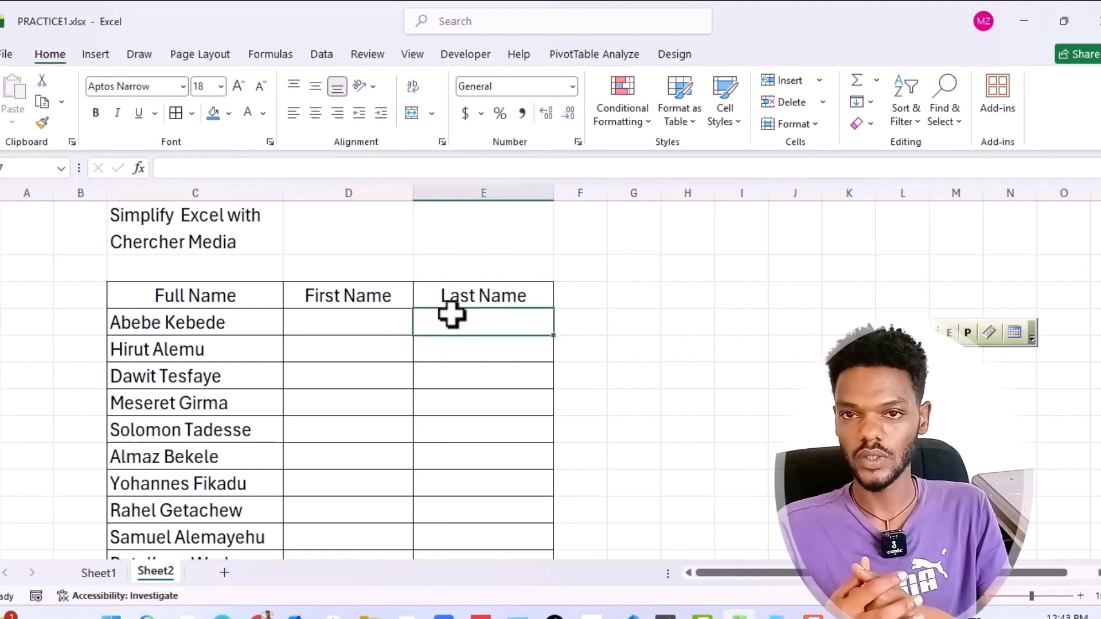
Enter the first listed person's first name in D7 and last name in E7 as patterns for splitting the full names
{"action": "left_click", "coordinate": [344, 323]}
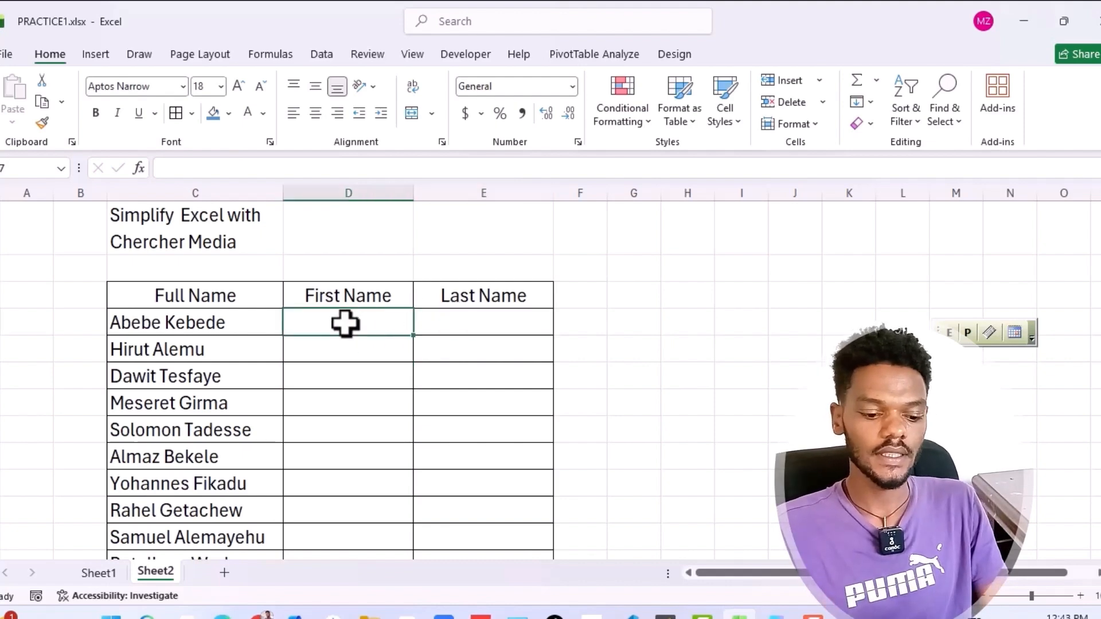
{"action": "type", "text": "Abebe"}
{"action": "left_click", "coordinate": [443, 327]}
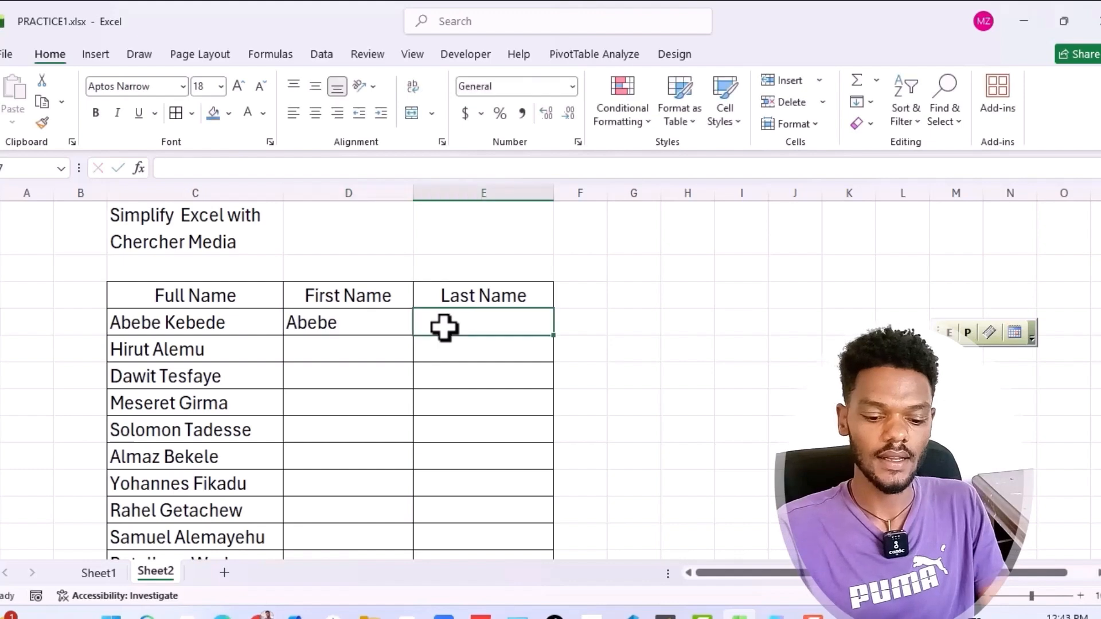
{"action": "type", "text": "Kebed"}
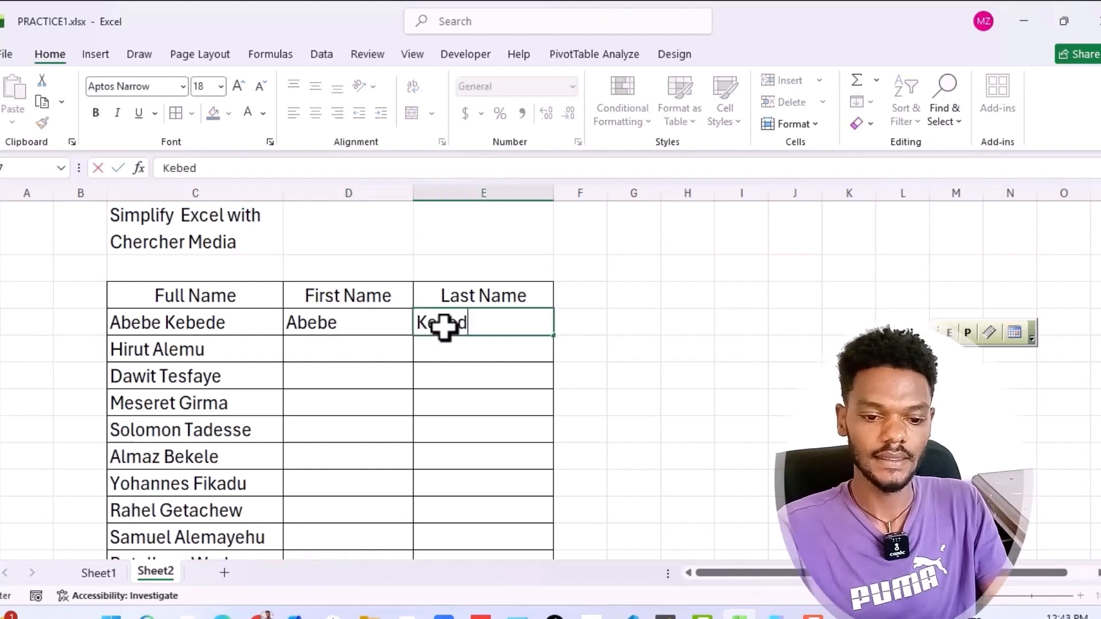
{"action": "type", "text": "e"}
{"action": "left_click", "coordinate": [489, 408]}
Flash Fill the rest of the First Name column from D8 and check the filled rows
{"action": "left_click", "coordinate": [329, 350]}
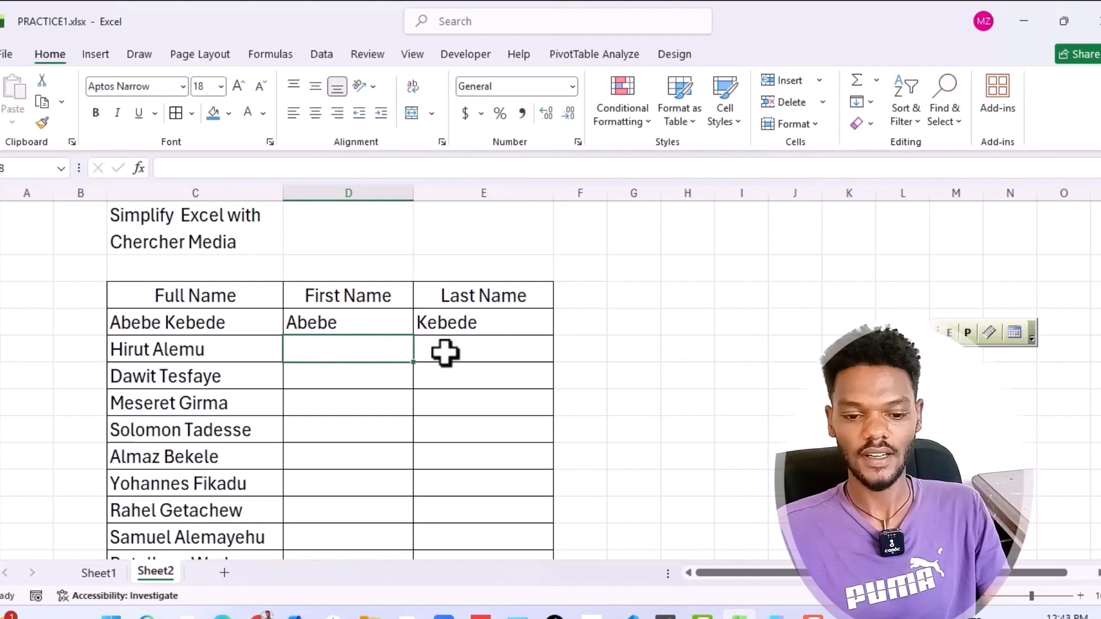
{"action": "left_click", "coordinate": [471, 350]}
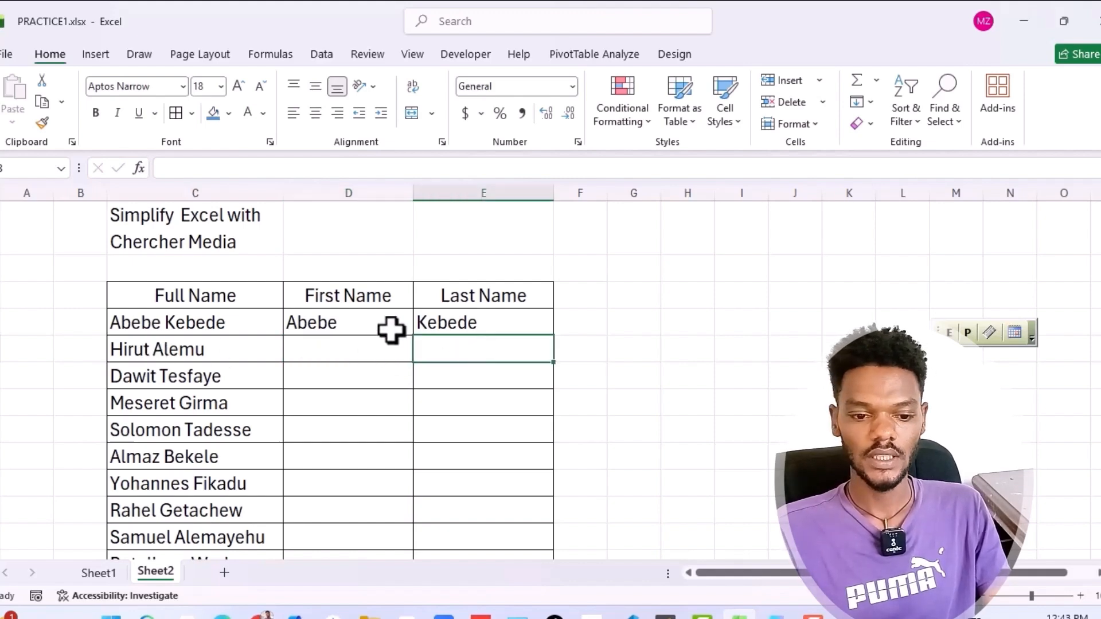
{"action": "left_click", "coordinate": [337, 317]}
{"action": "left_click", "coordinate": [459, 328]}
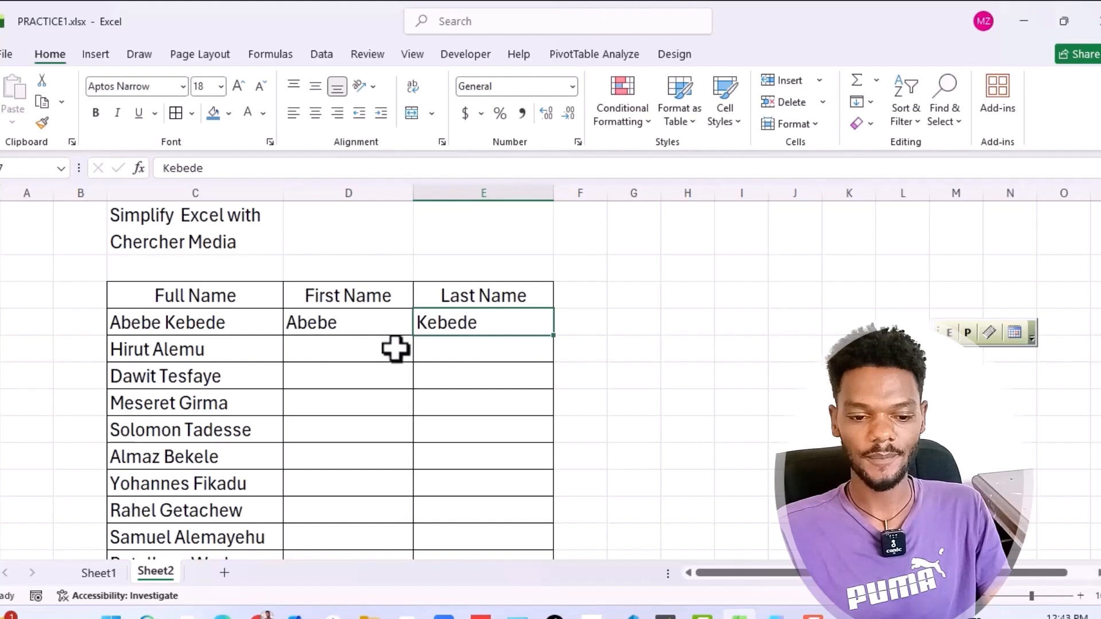
{"action": "left_click", "coordinate": [359, 352]}
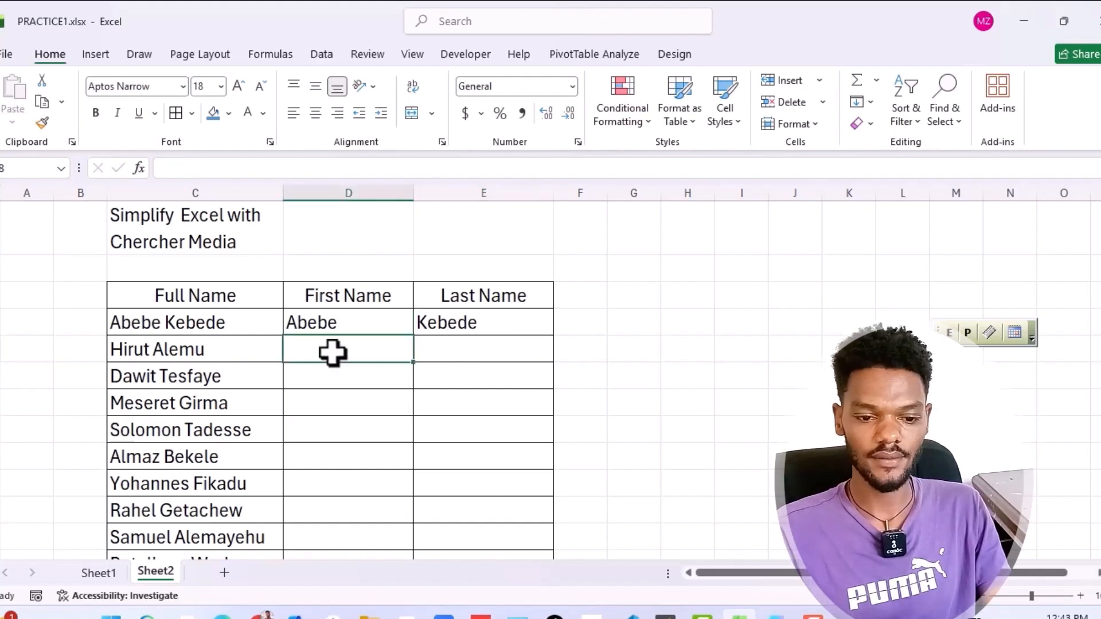
{"action": "key", "text": "ctrl+e"}
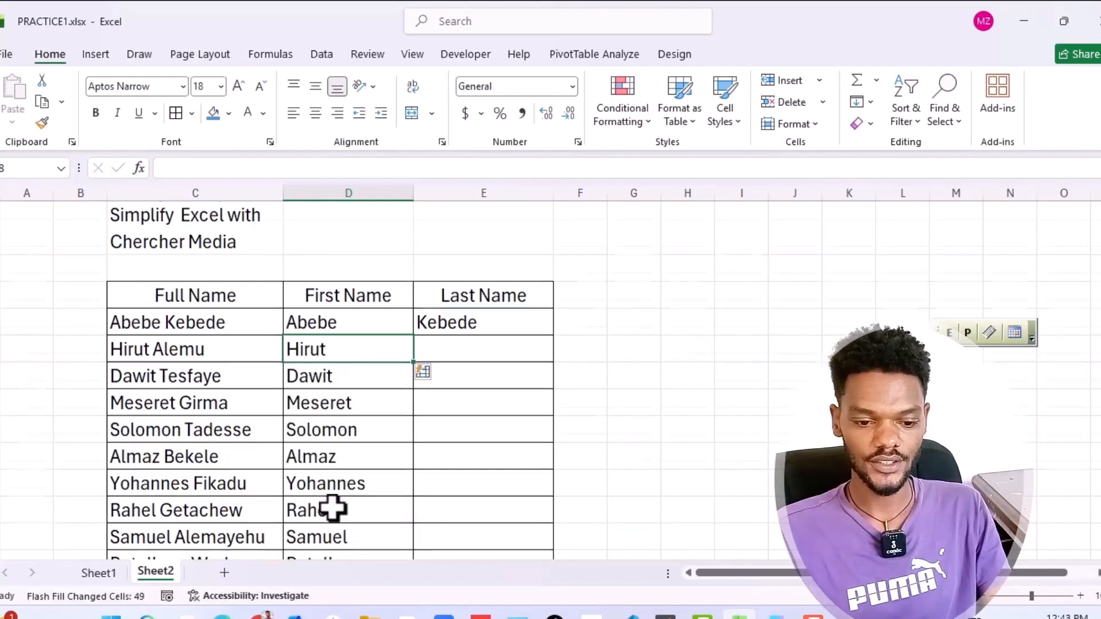
{"action": "scroll", "coordinate": [332, 508], "scroll_direction": "down", "scroll_amount": 8}
{"action": "scroll", "coordinate": [332, 507], "scroll_direction": "up", "scroll_amount": 8}
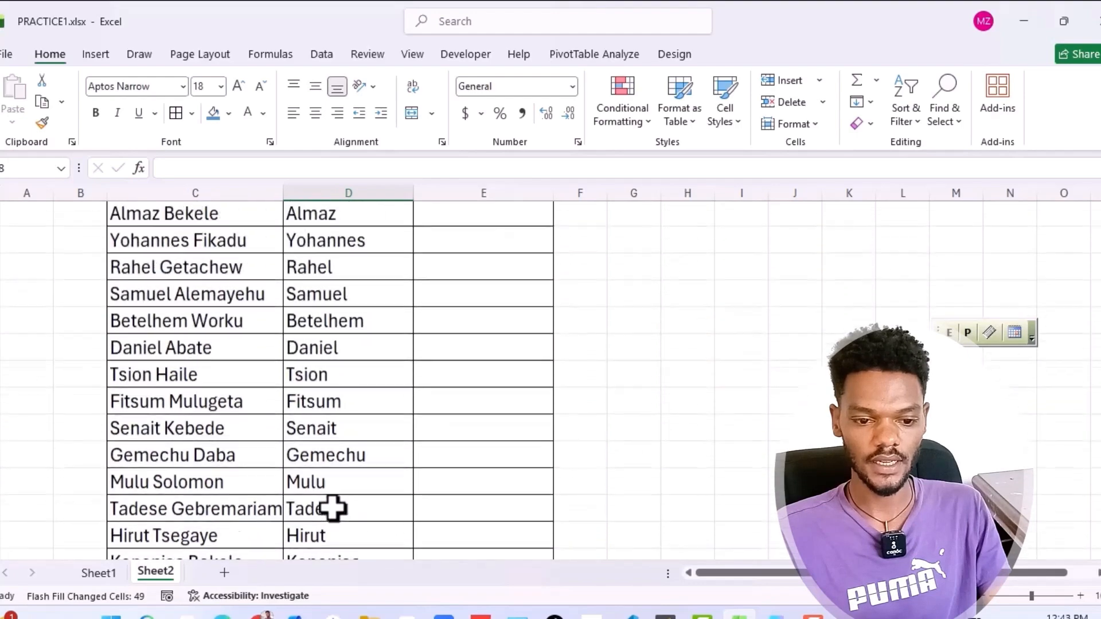
Flash Fill the rest of the Last Name column from E8 and check it down to the end of the list
{"action": "left_click", "coordinate": [451, 435]}
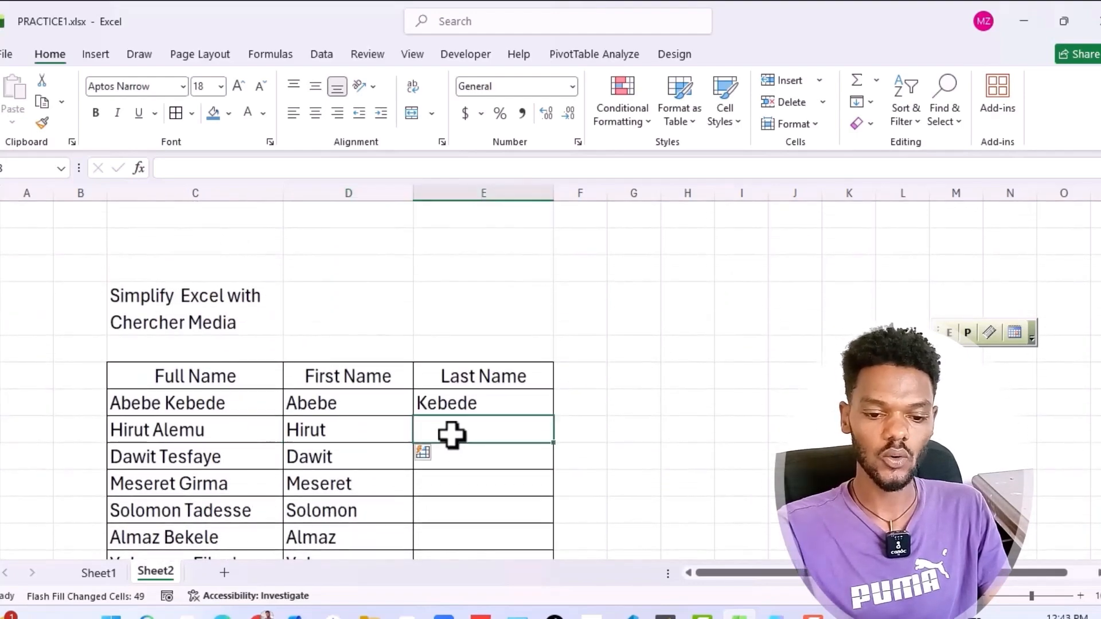
{"action": "key", "text": "ctrl"}
{"action": "key", "text": "ctrl+e"}
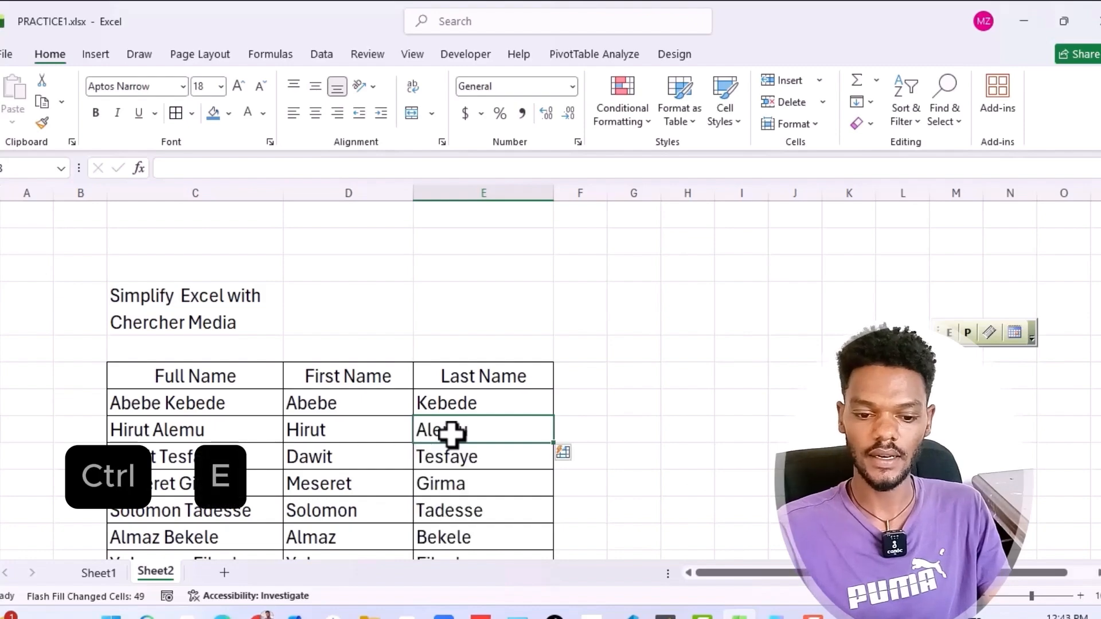
{"action": "scroll", "coordinate": [421, 441], "scroll_direction": "down", "scroll_amount": 15}
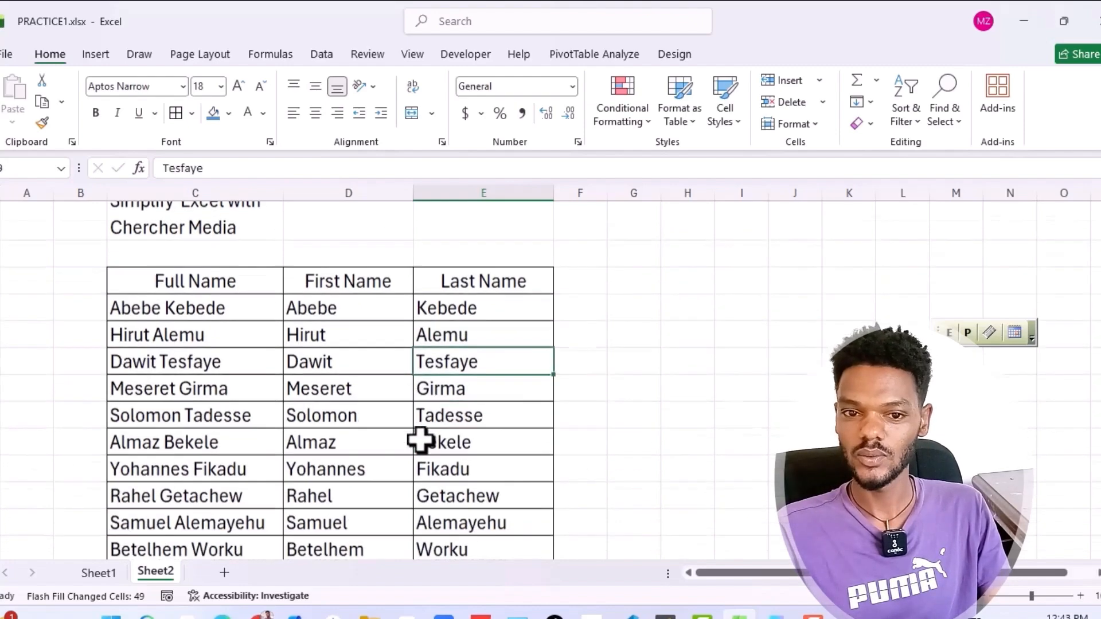
{"action": "scroll", "coordinate": [421, 441], "scroll_direction": "down", "scroll_amount": 1}
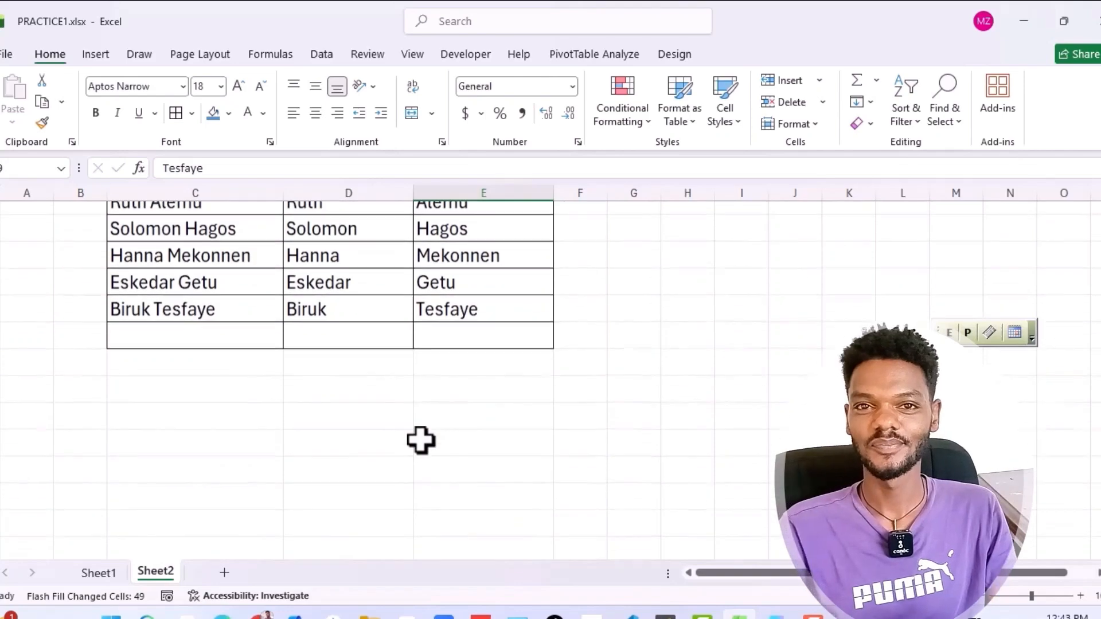